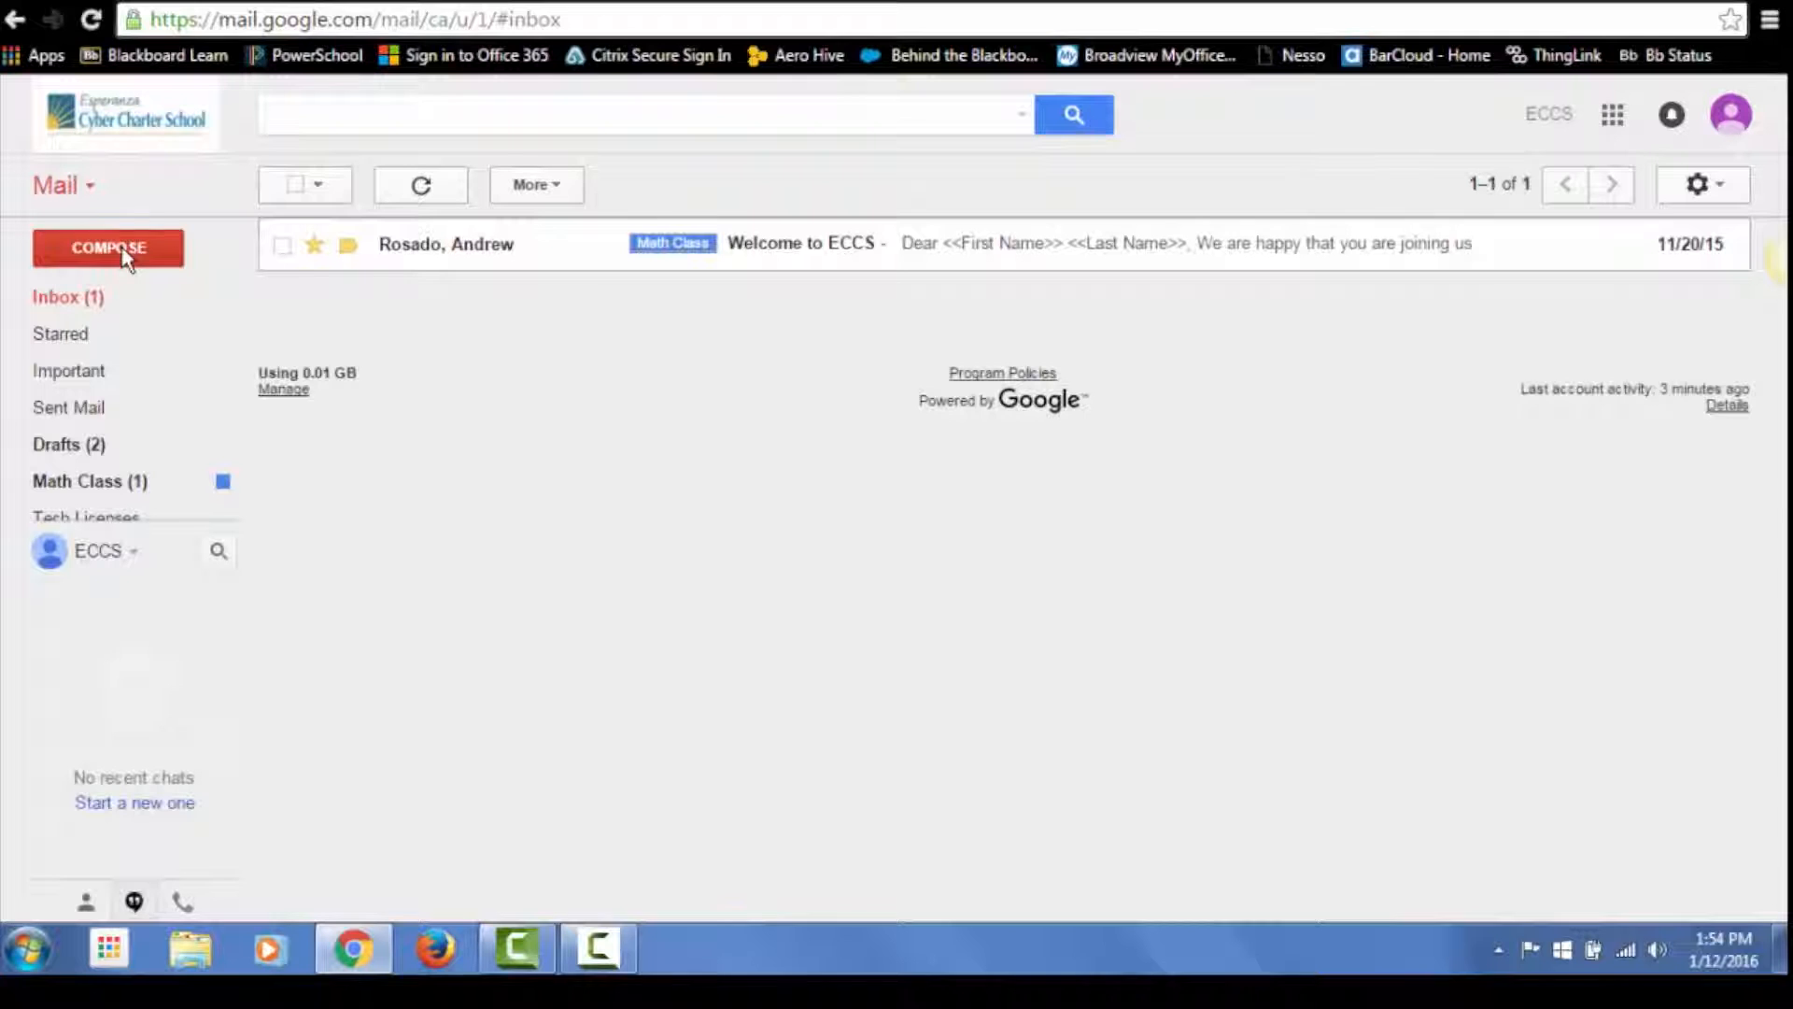
Start a new email and look up the recipient by the beginning of their e-mail address, then clear the entry.
left_click(128, 254)
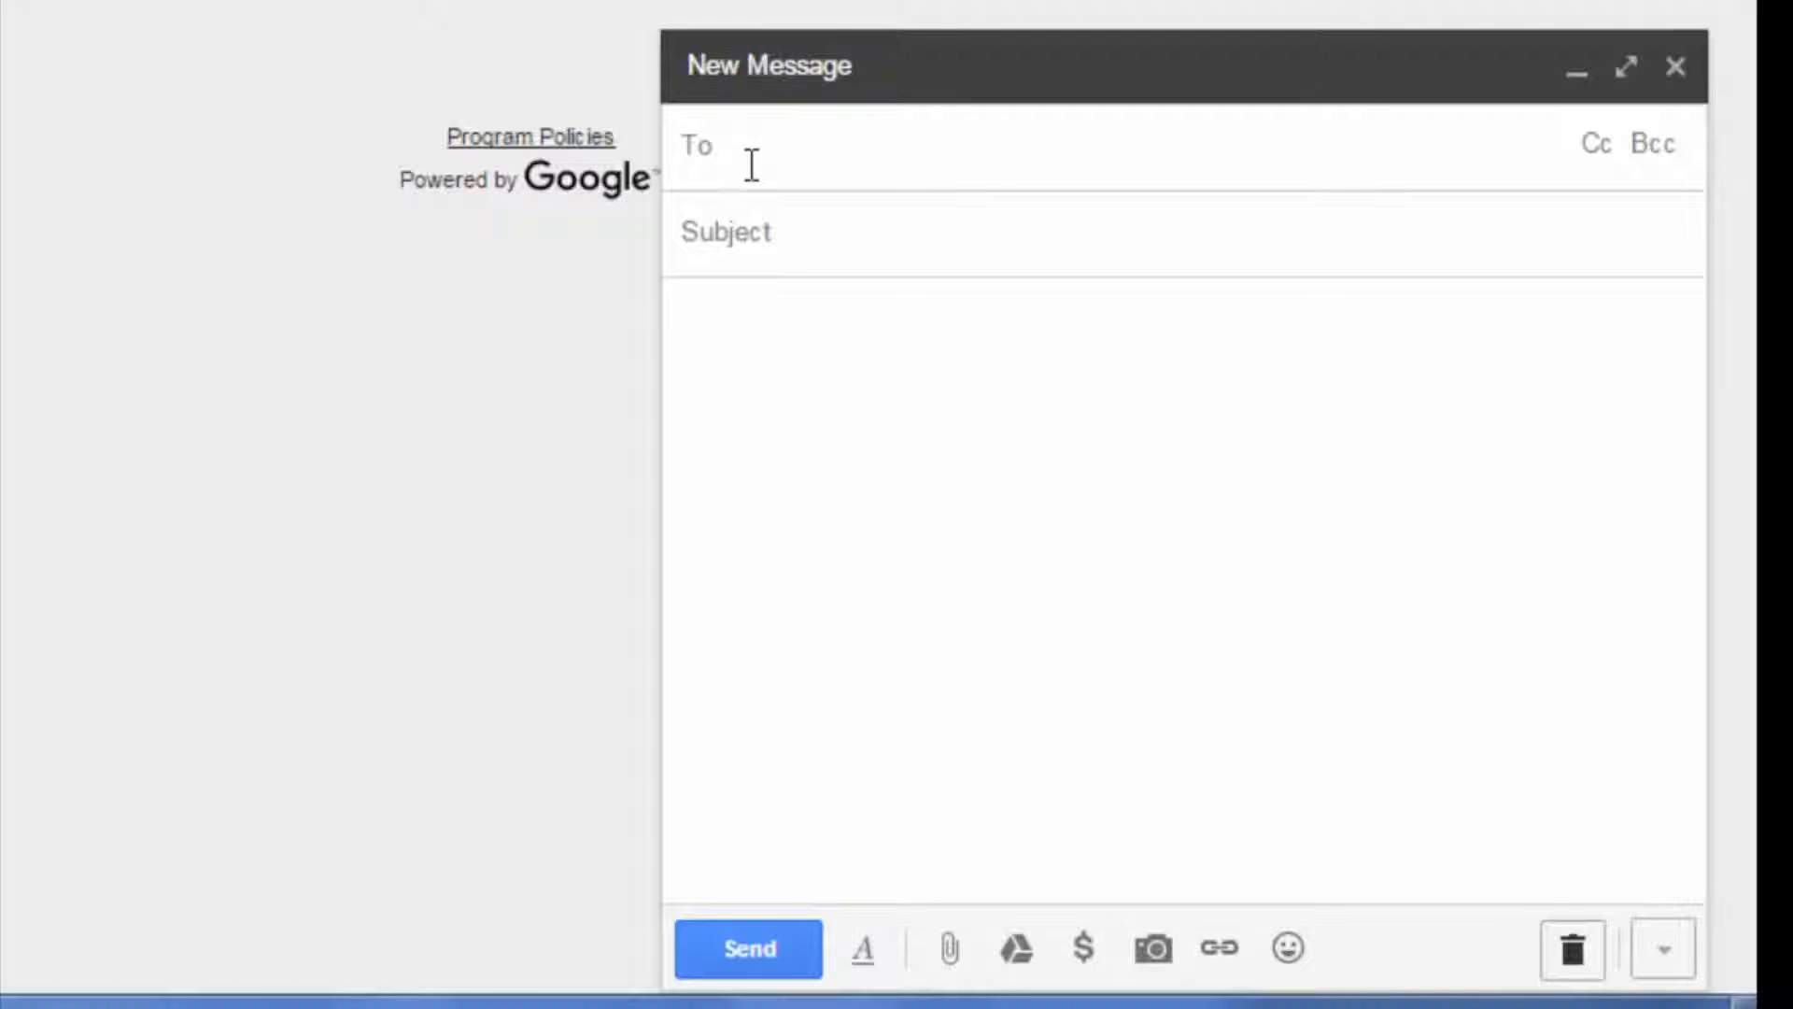
type("aro")
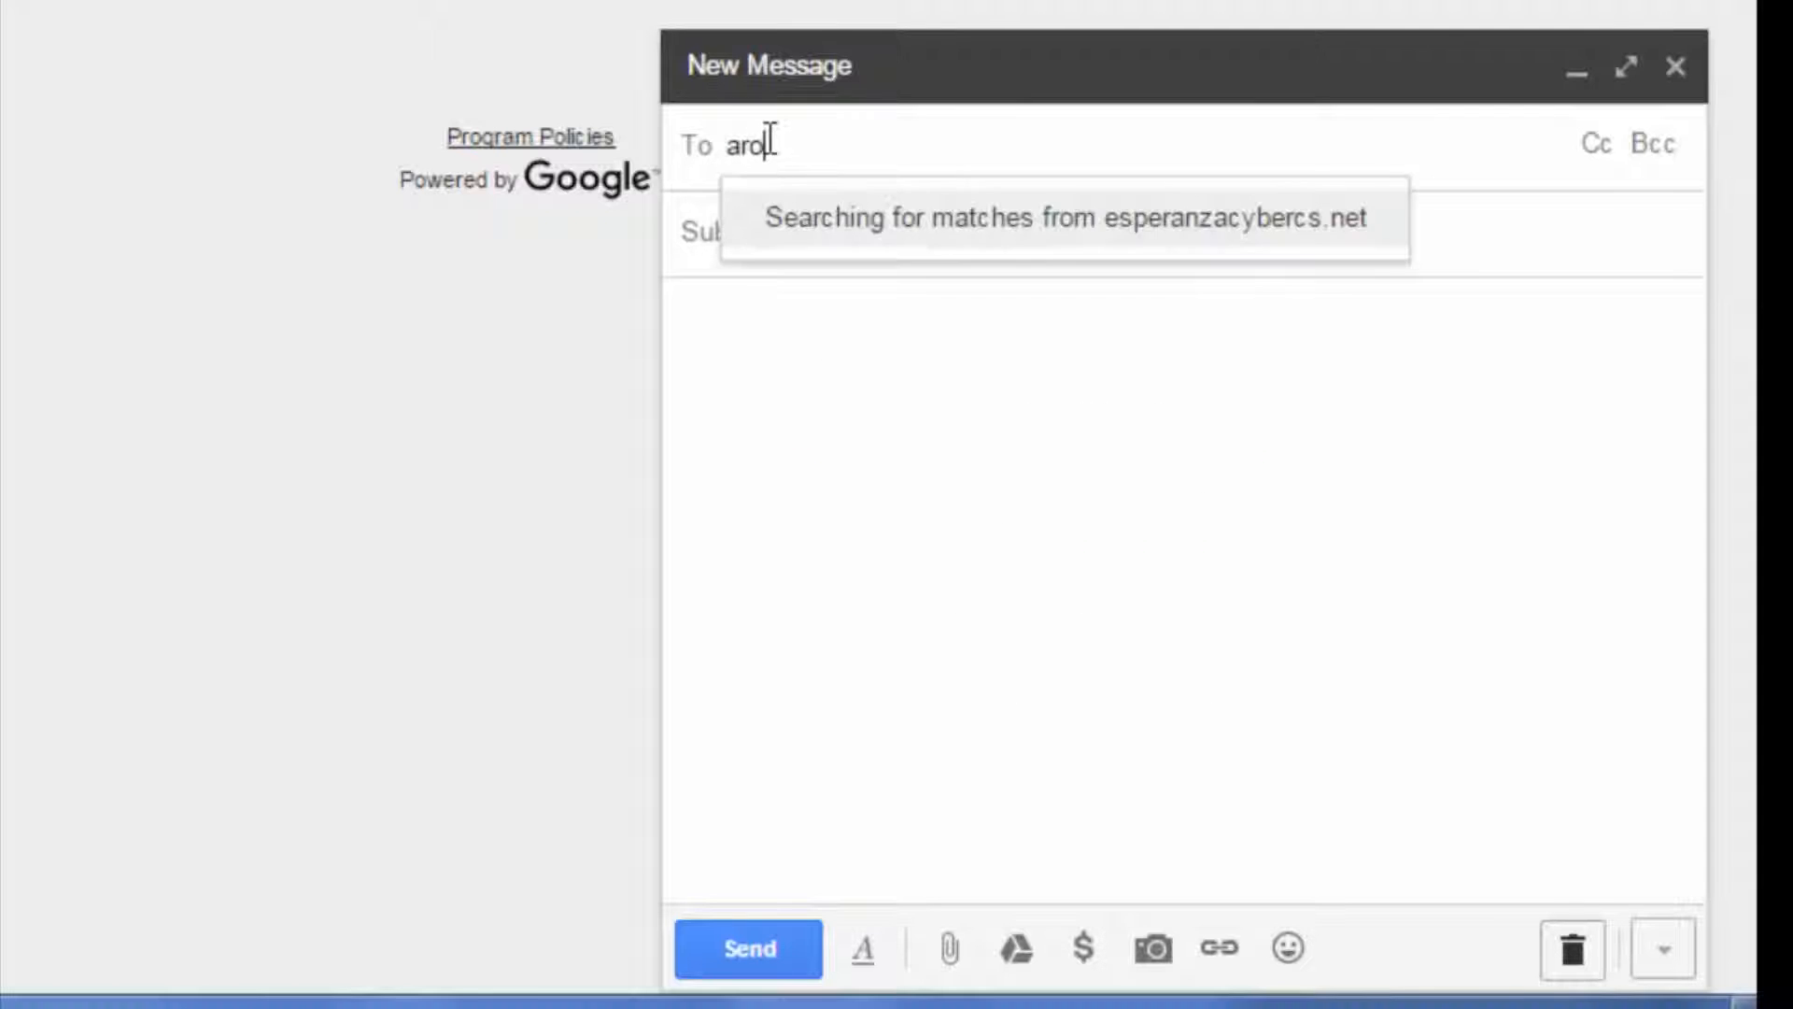
type("s")
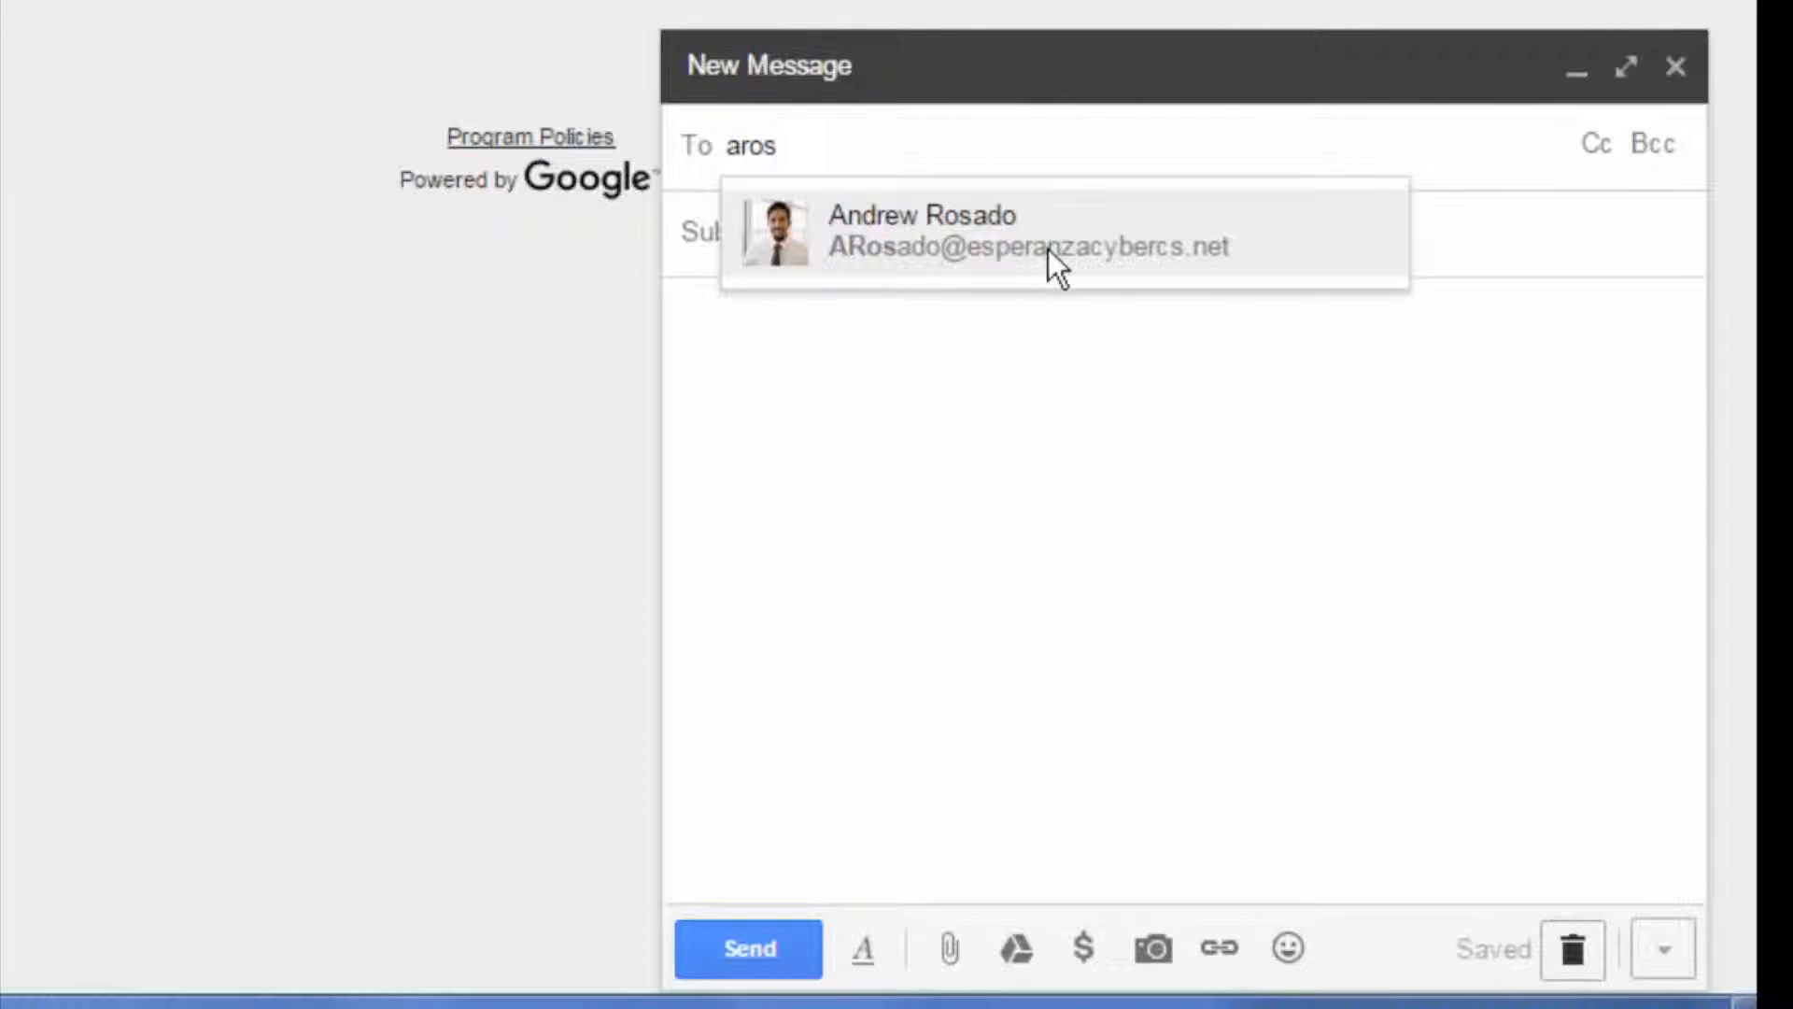
key("BackSpace")
key("BackSpace")
key("BackSpace")
key("BackSpace")
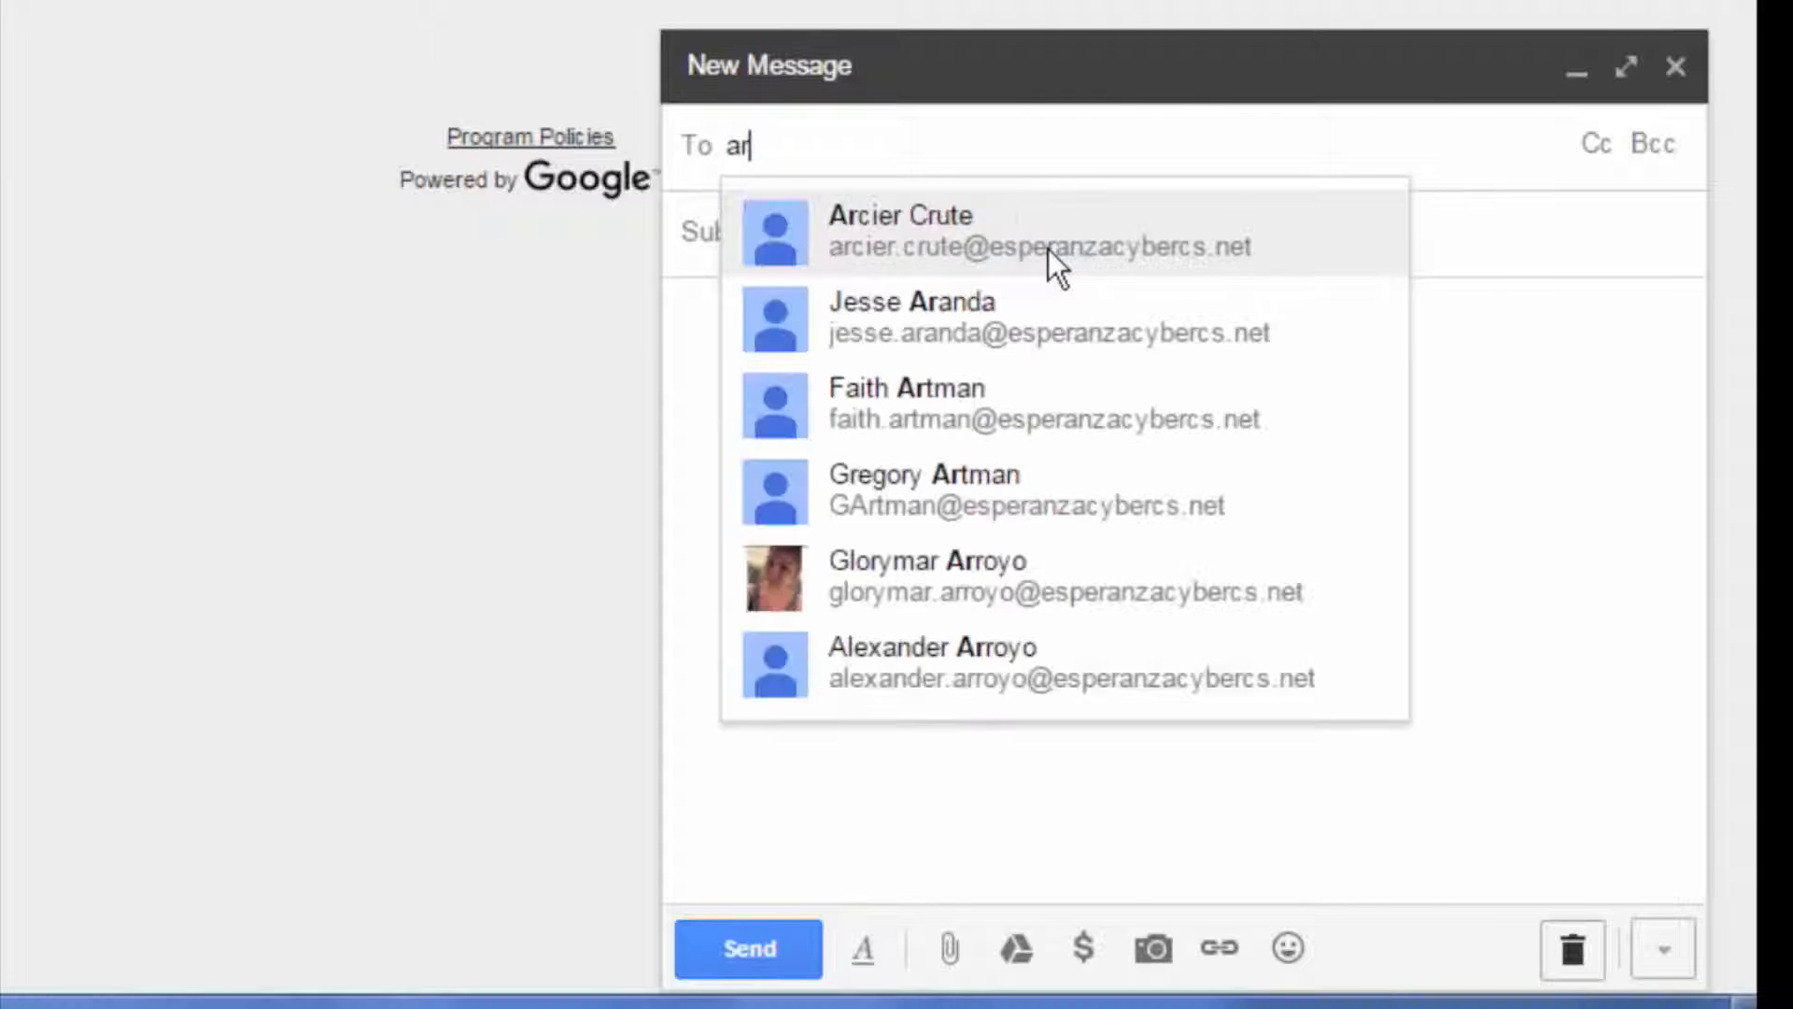
Look up the recipient by first name and add the matching contact as the addressee.
type("aa")
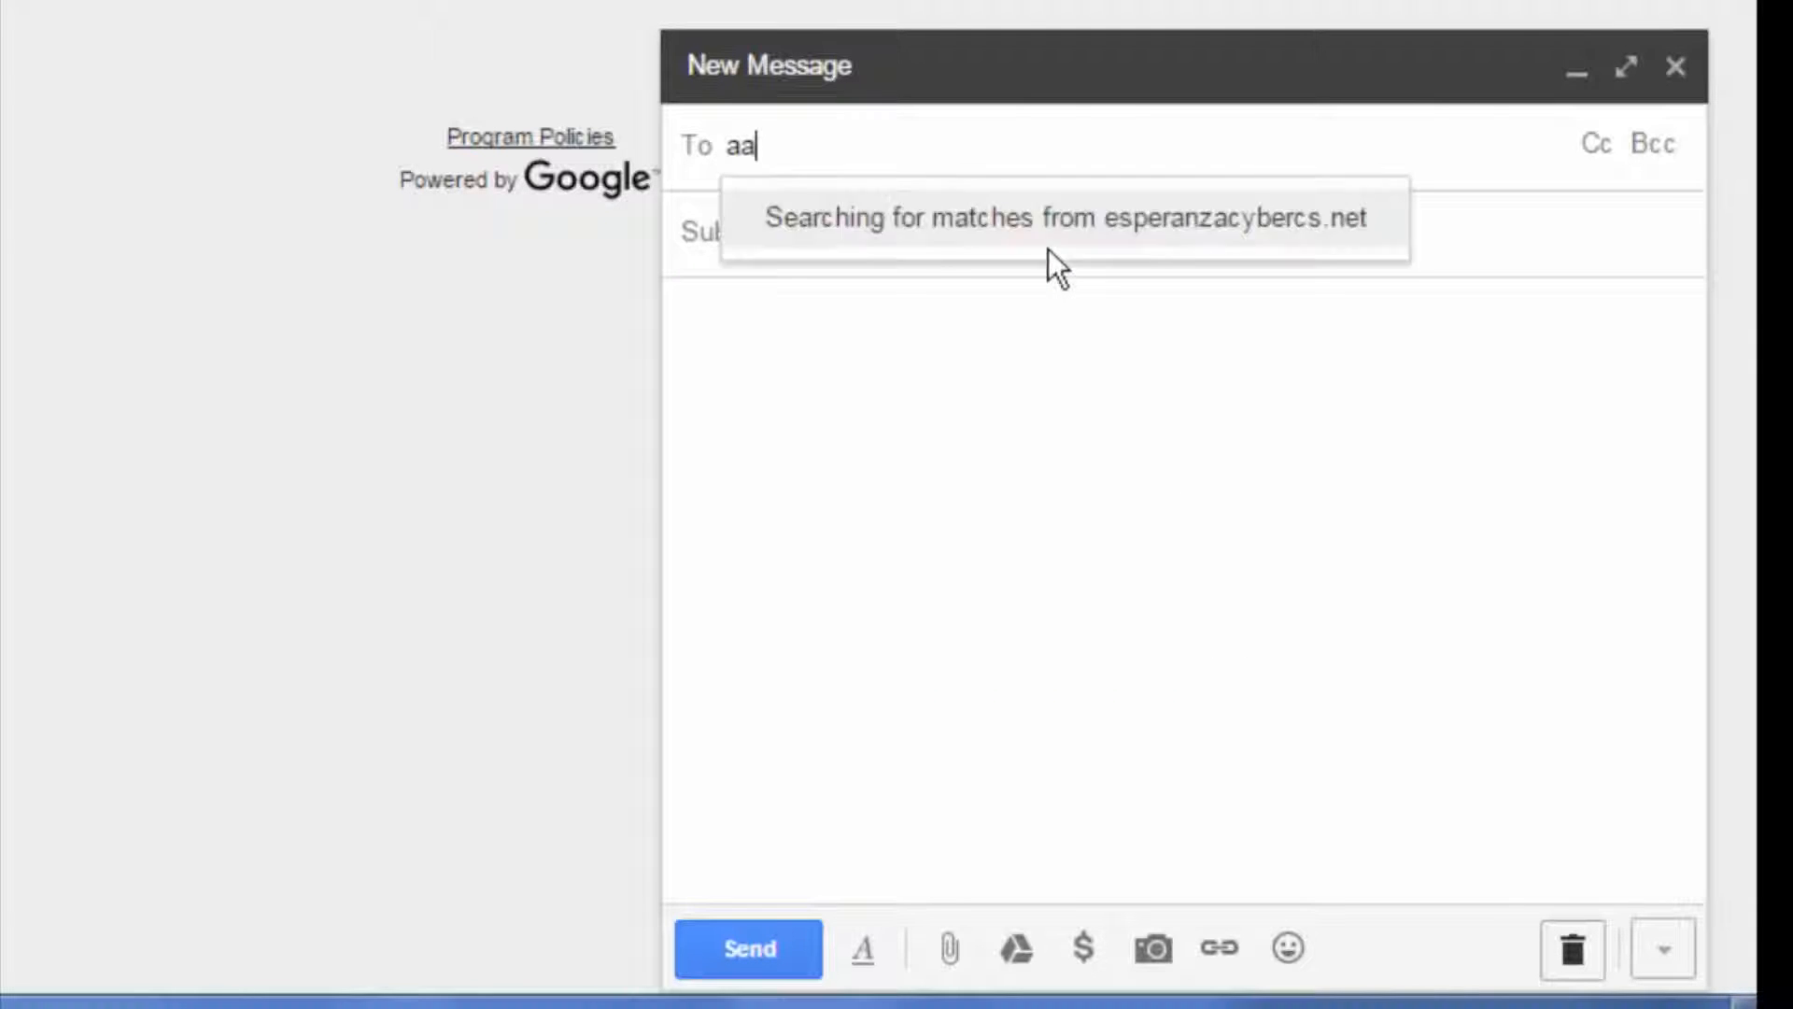
type("ndrew")
key("BackSpace")
key("BackSpace")
key("BackSpace")
key("BackSpace")
key("BackSpace")
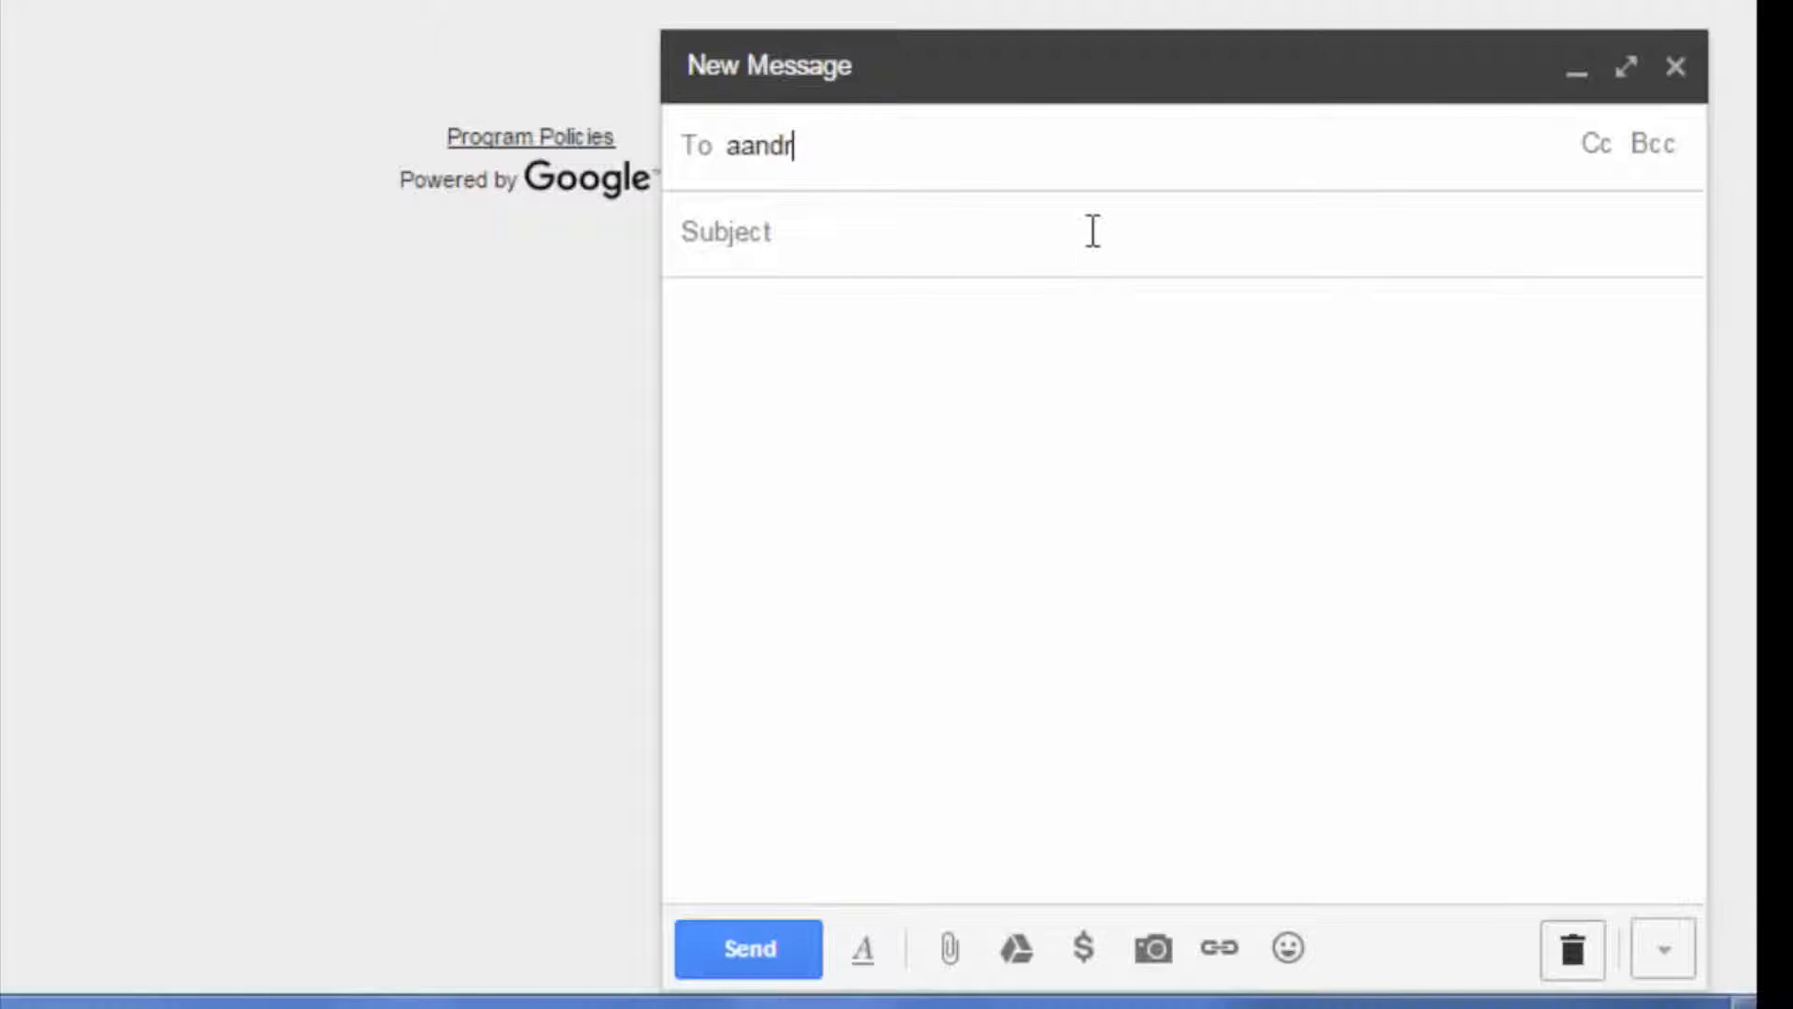
key("BackSpace")
type("ndrew")
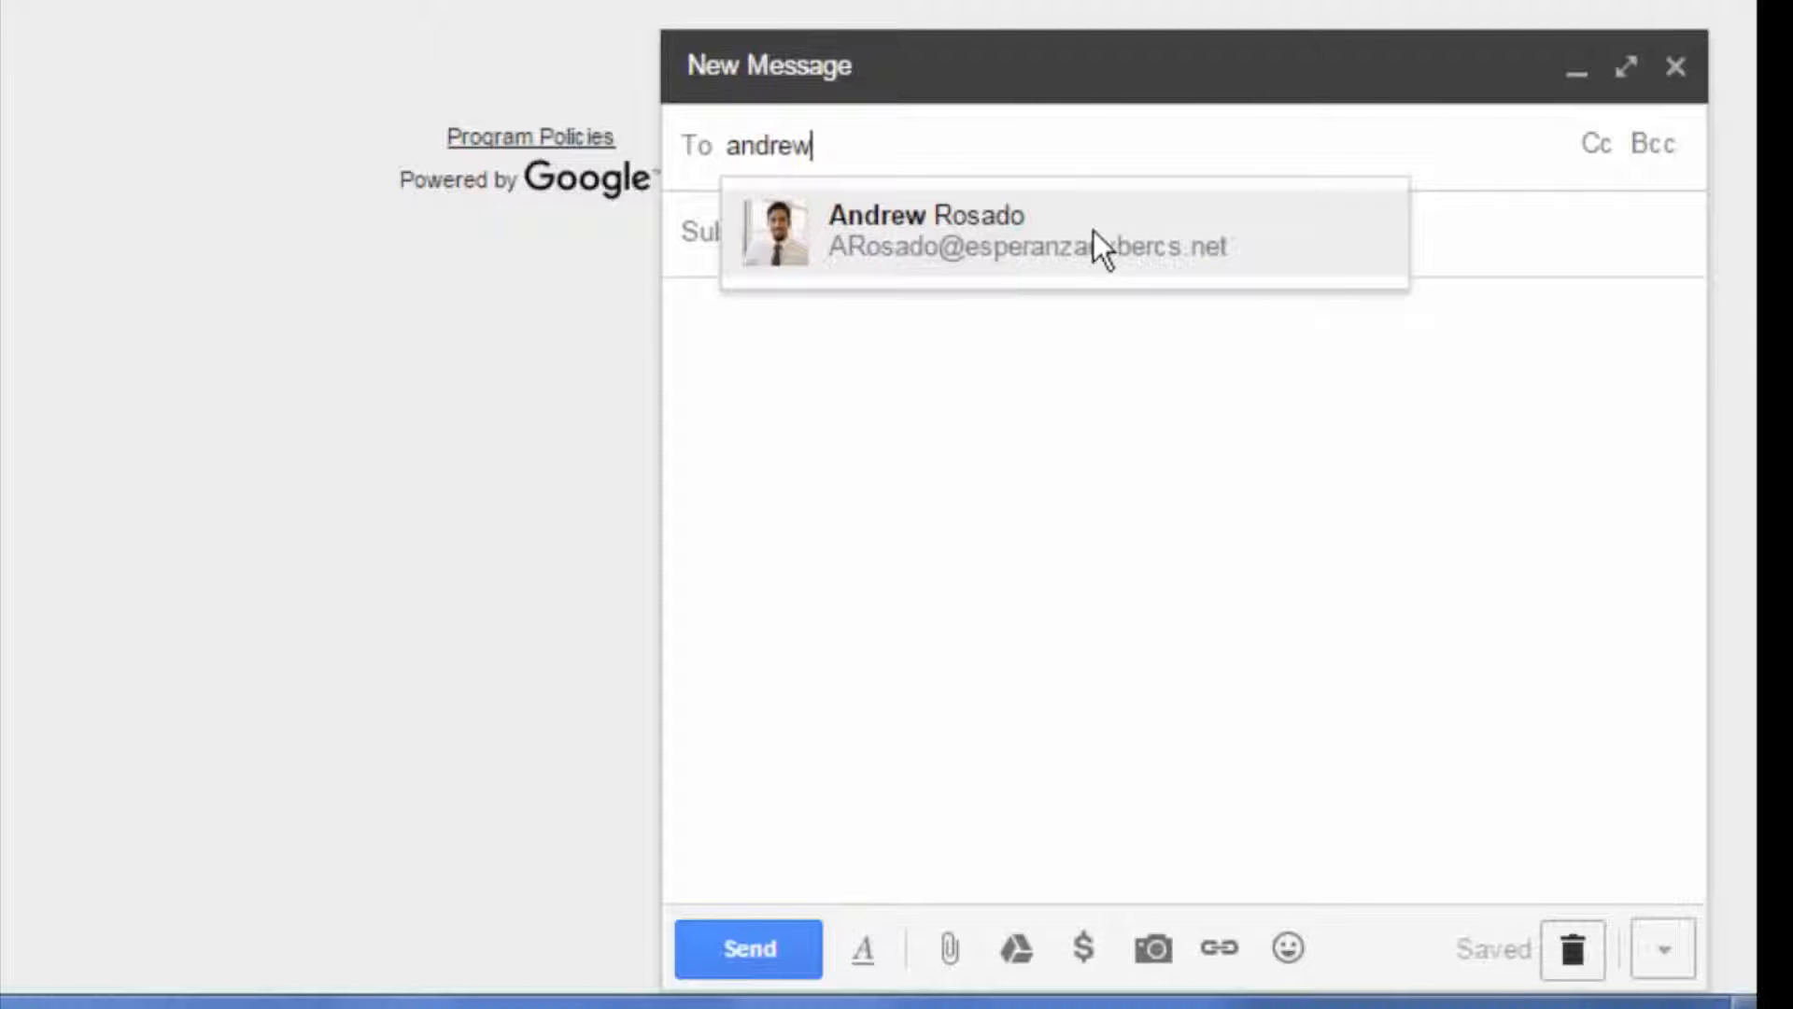
left_click(1096, 229)
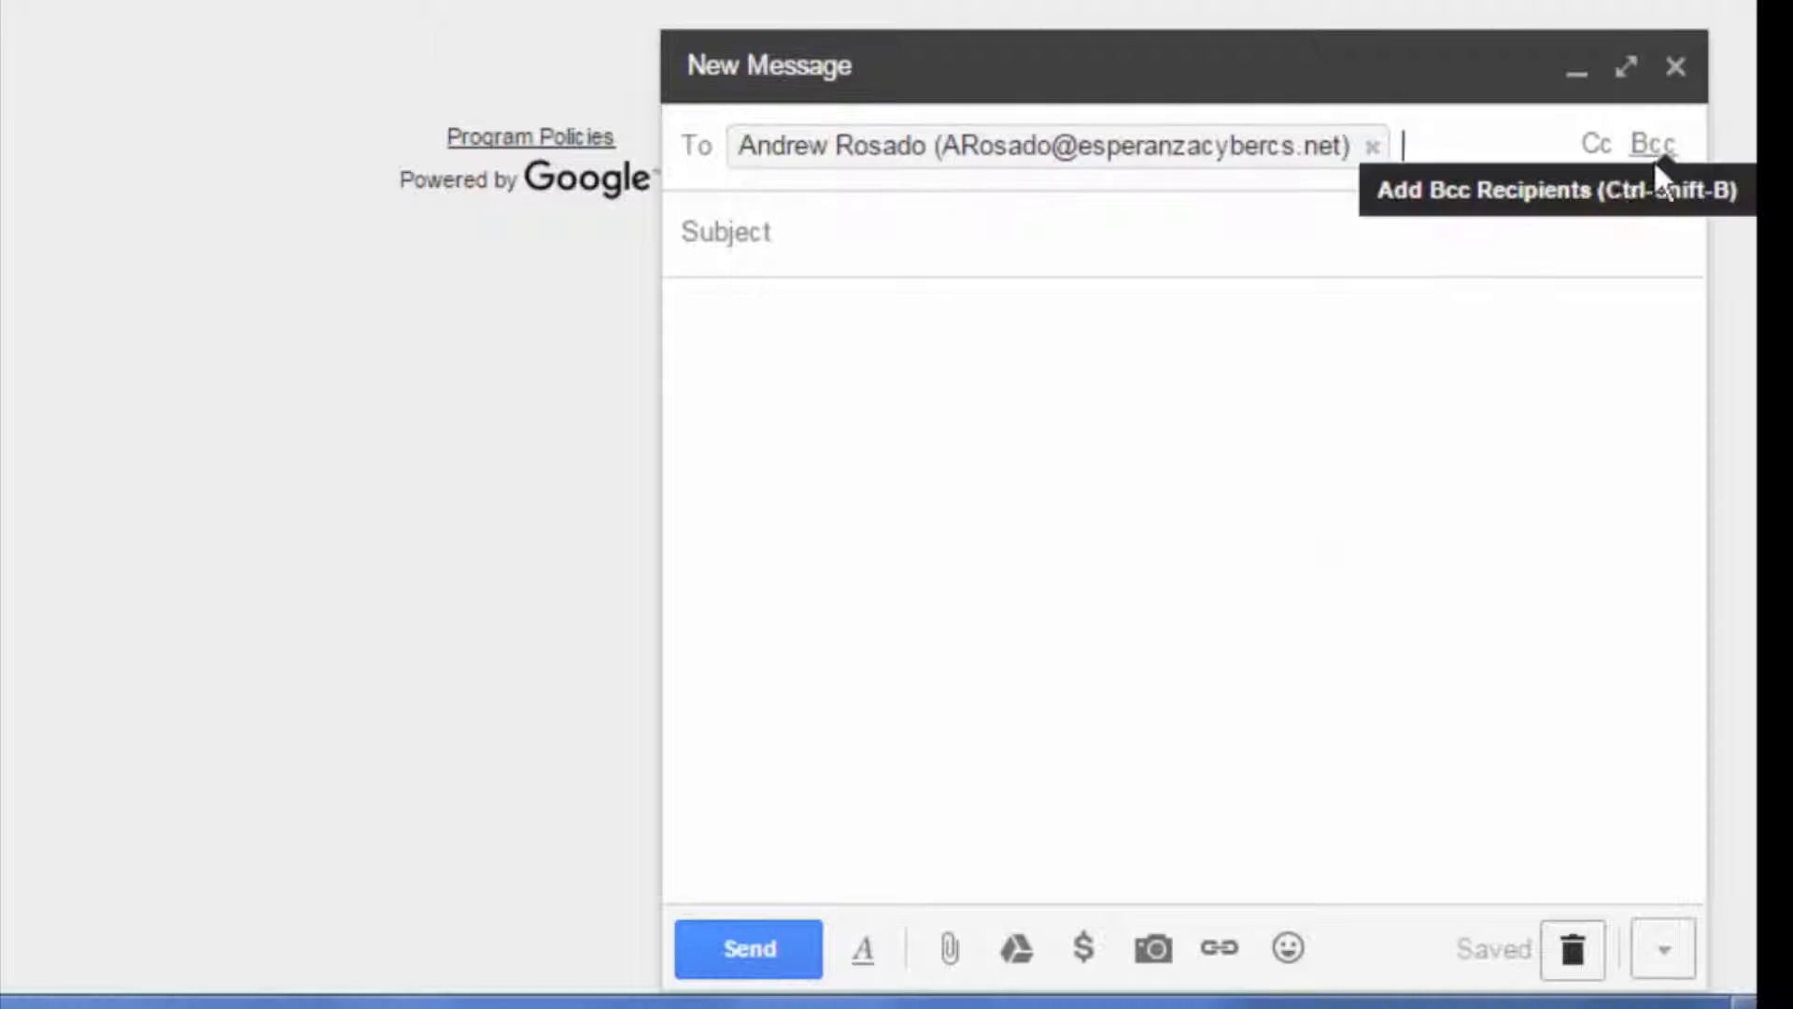
Set the email's subject to "Introduction".
left_click(1154, 223)
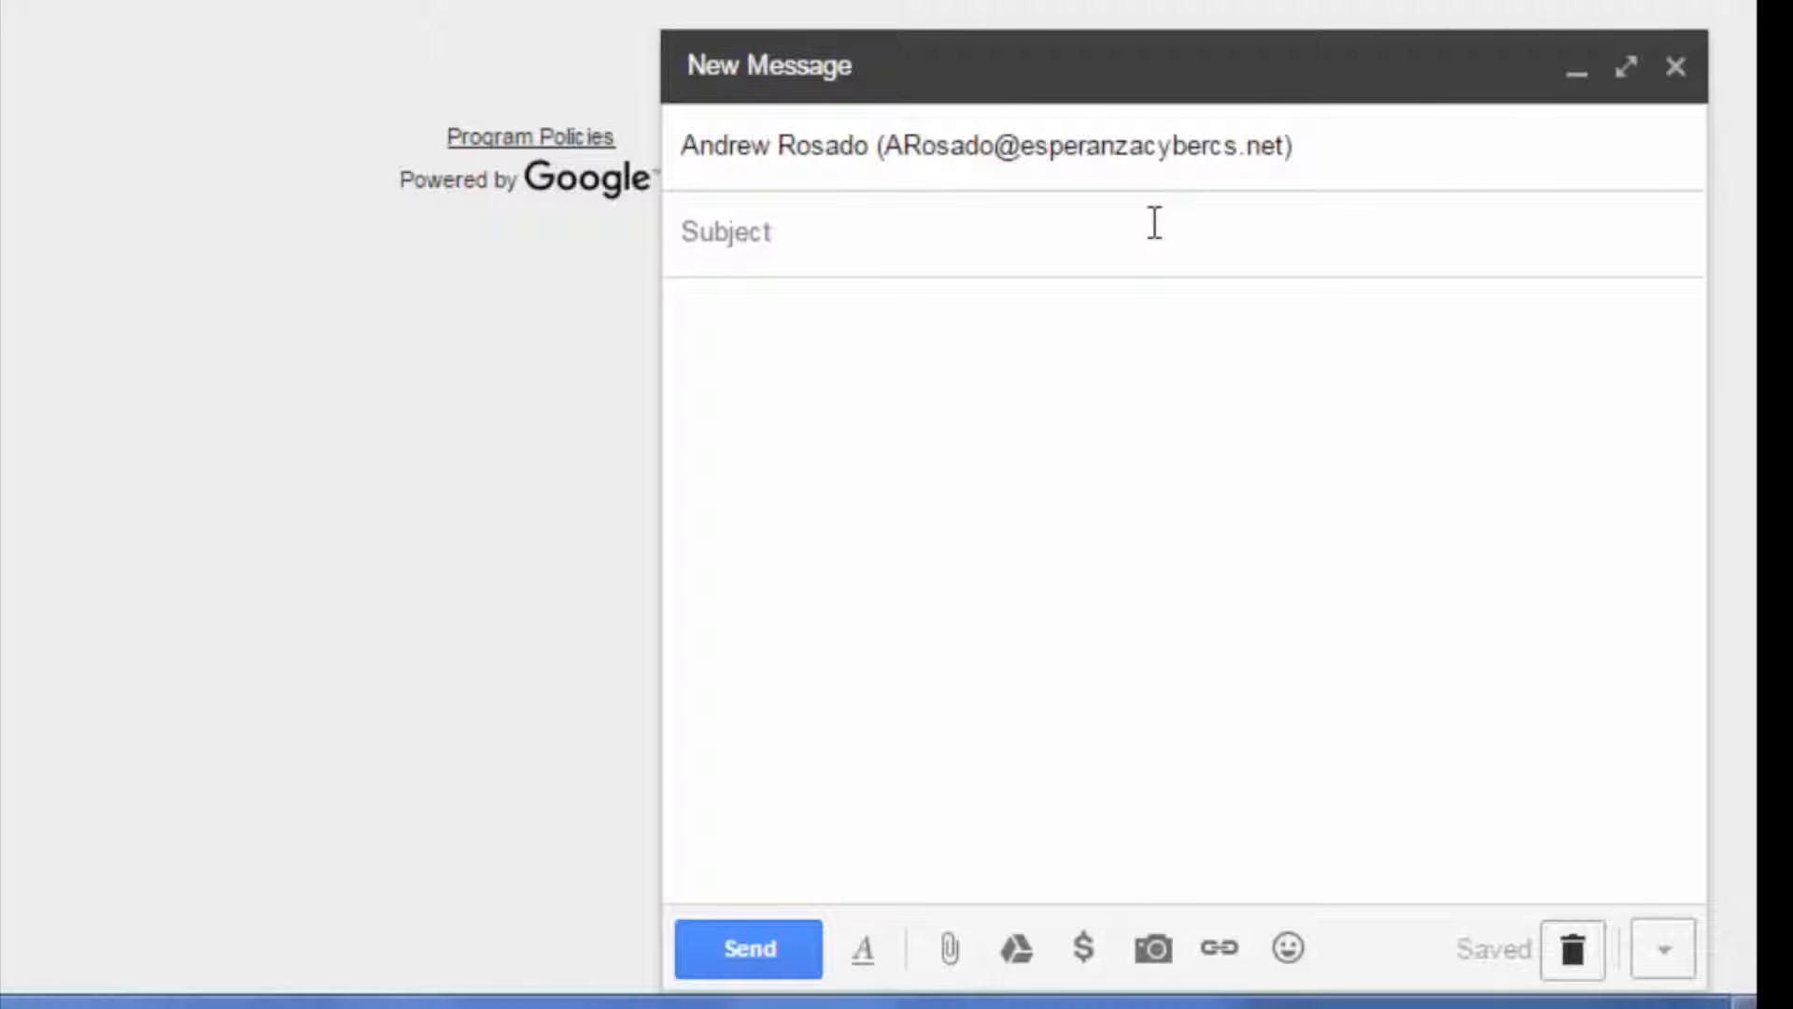
type("I")
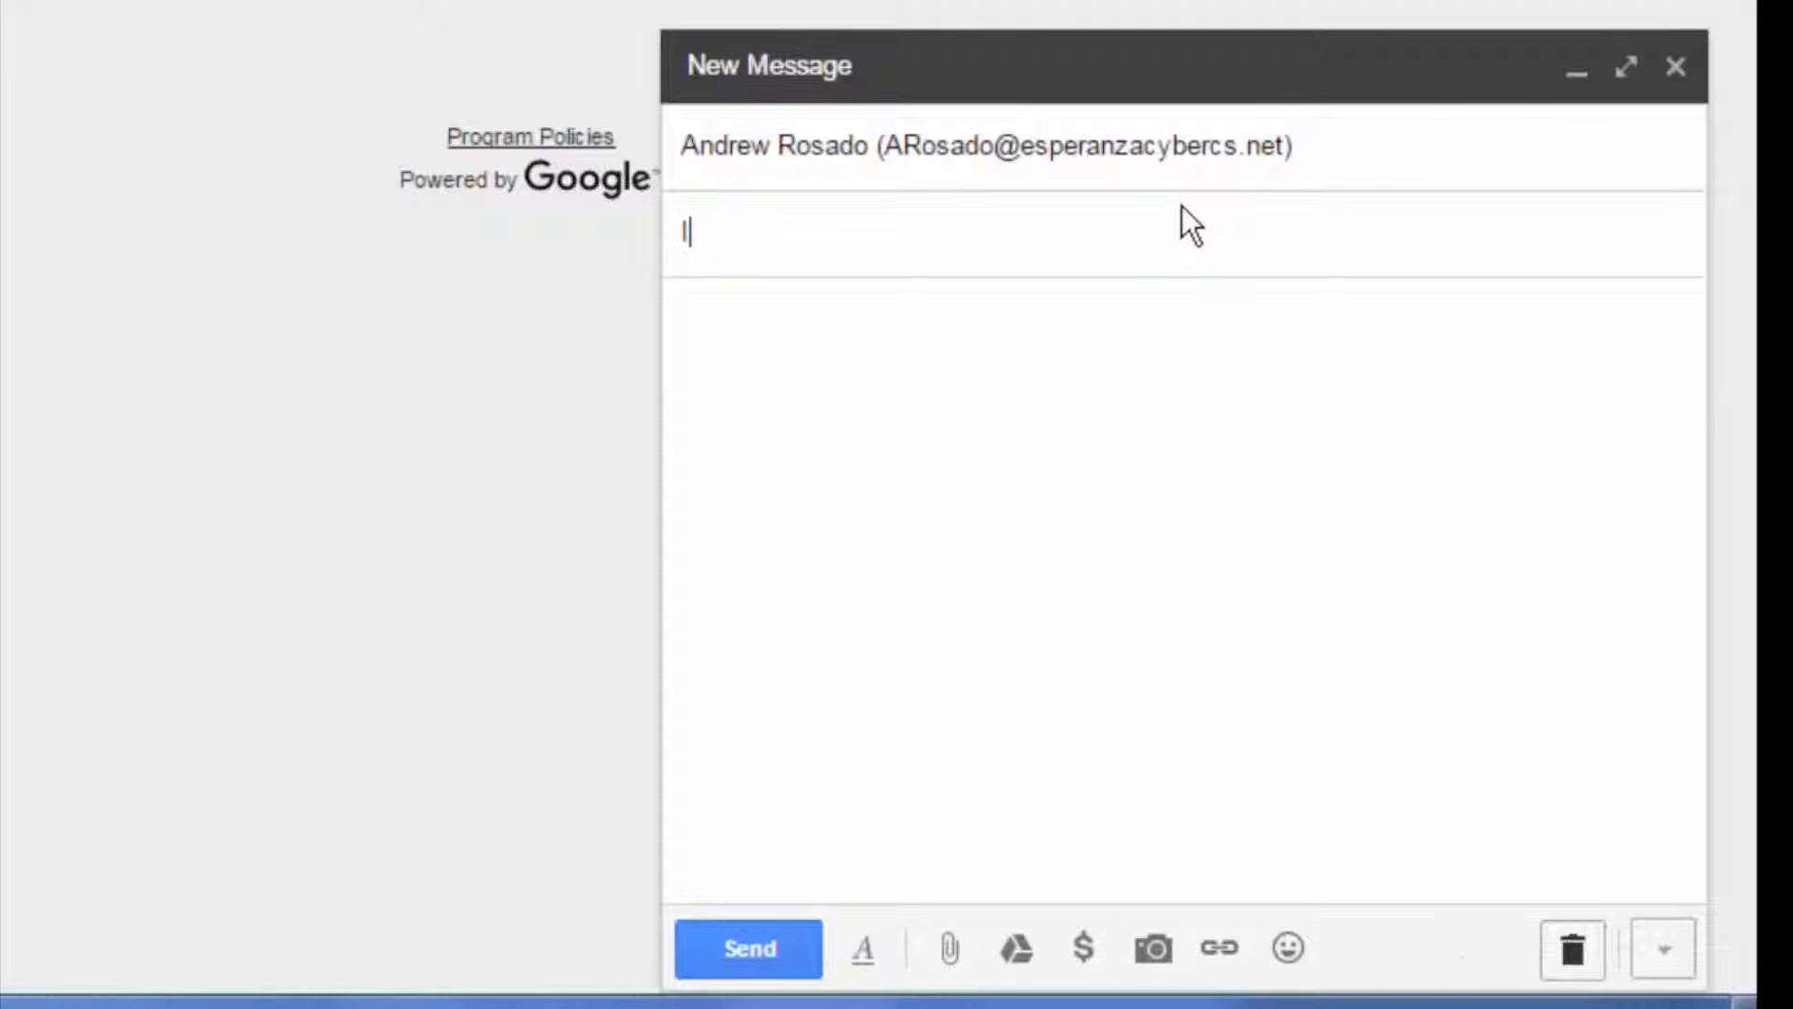
type("ntroduction")
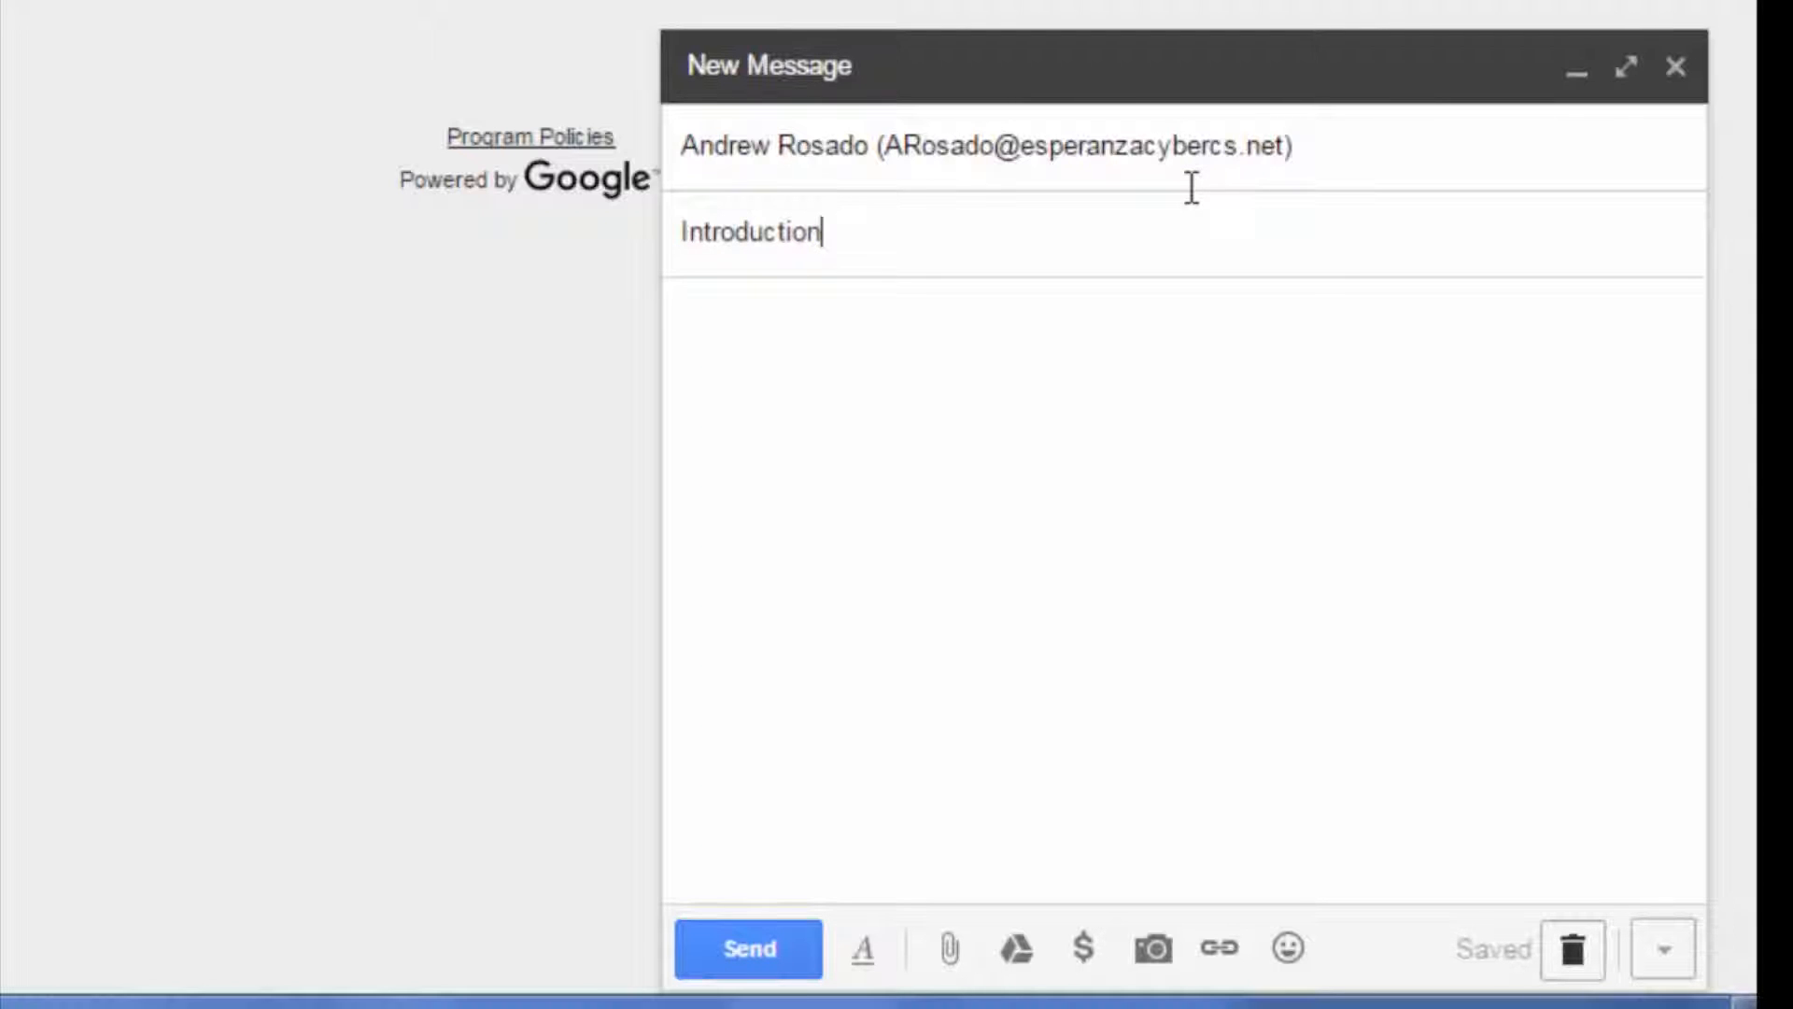
Begin the message body with "Hello Mr." plus the recipient's last name and a comma, followed by a new paragraph.
left_click(1052, 334)
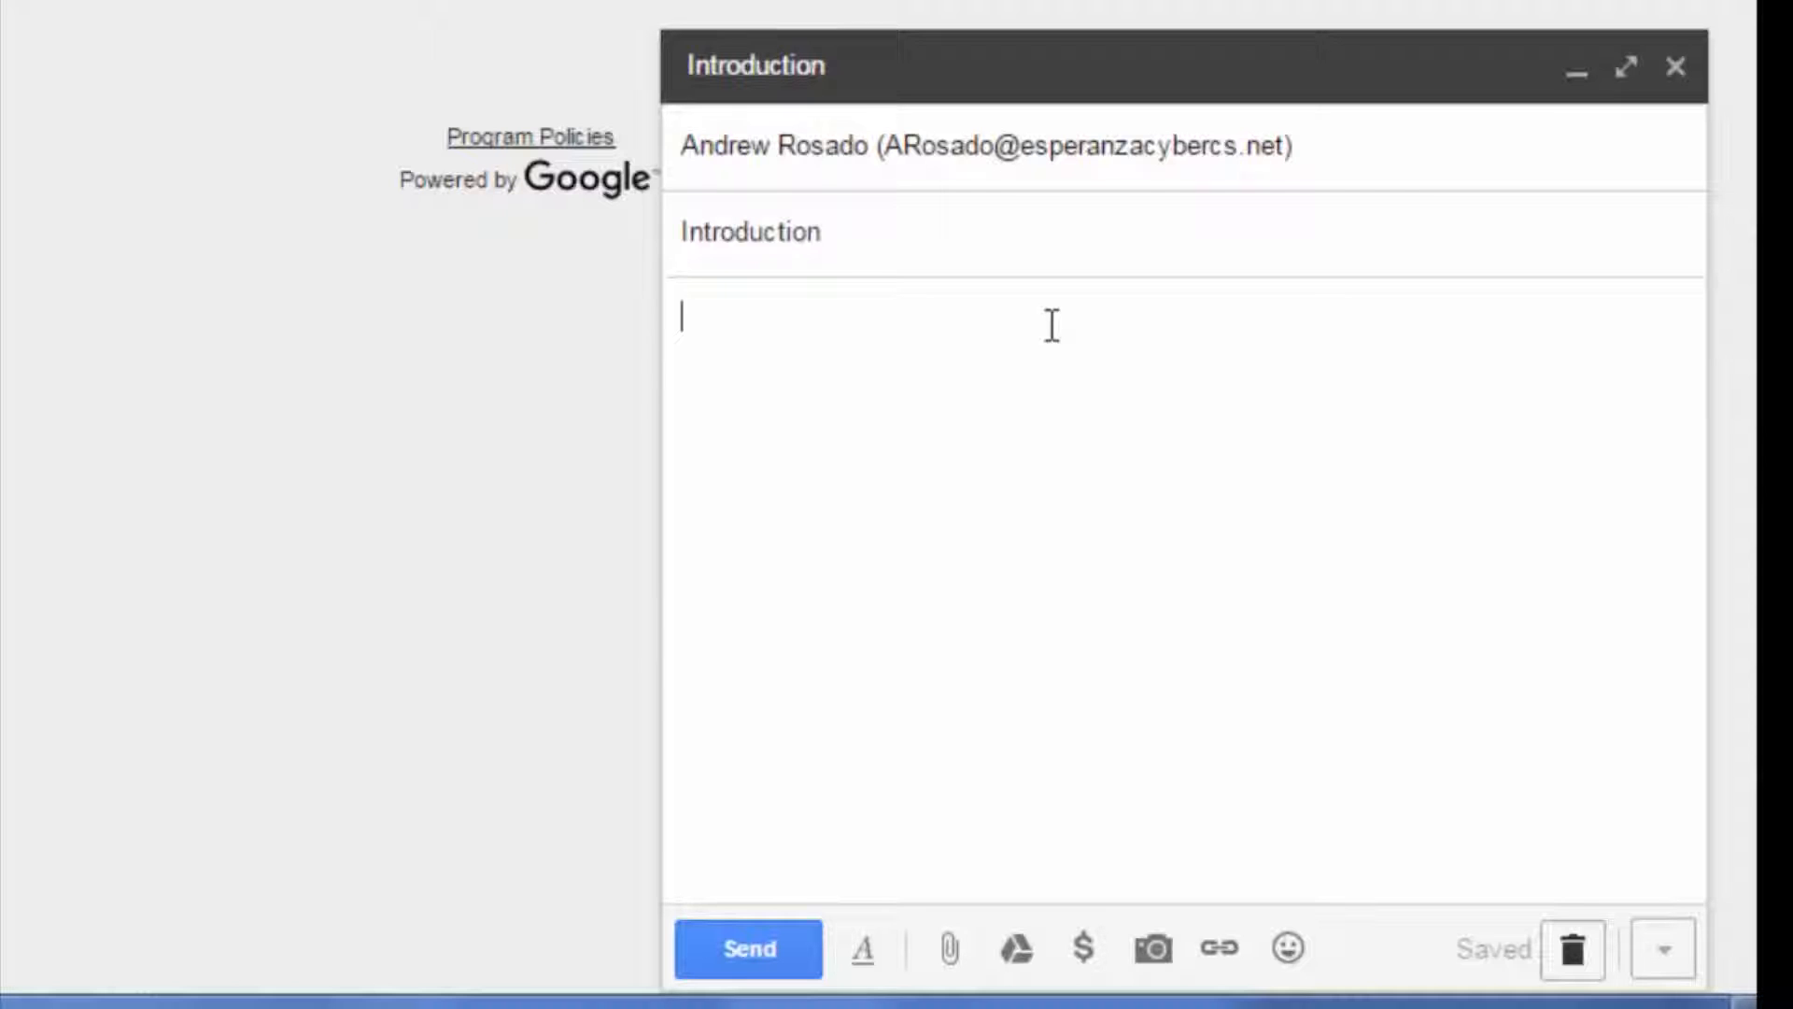
type("Hello Mr. Rosado")
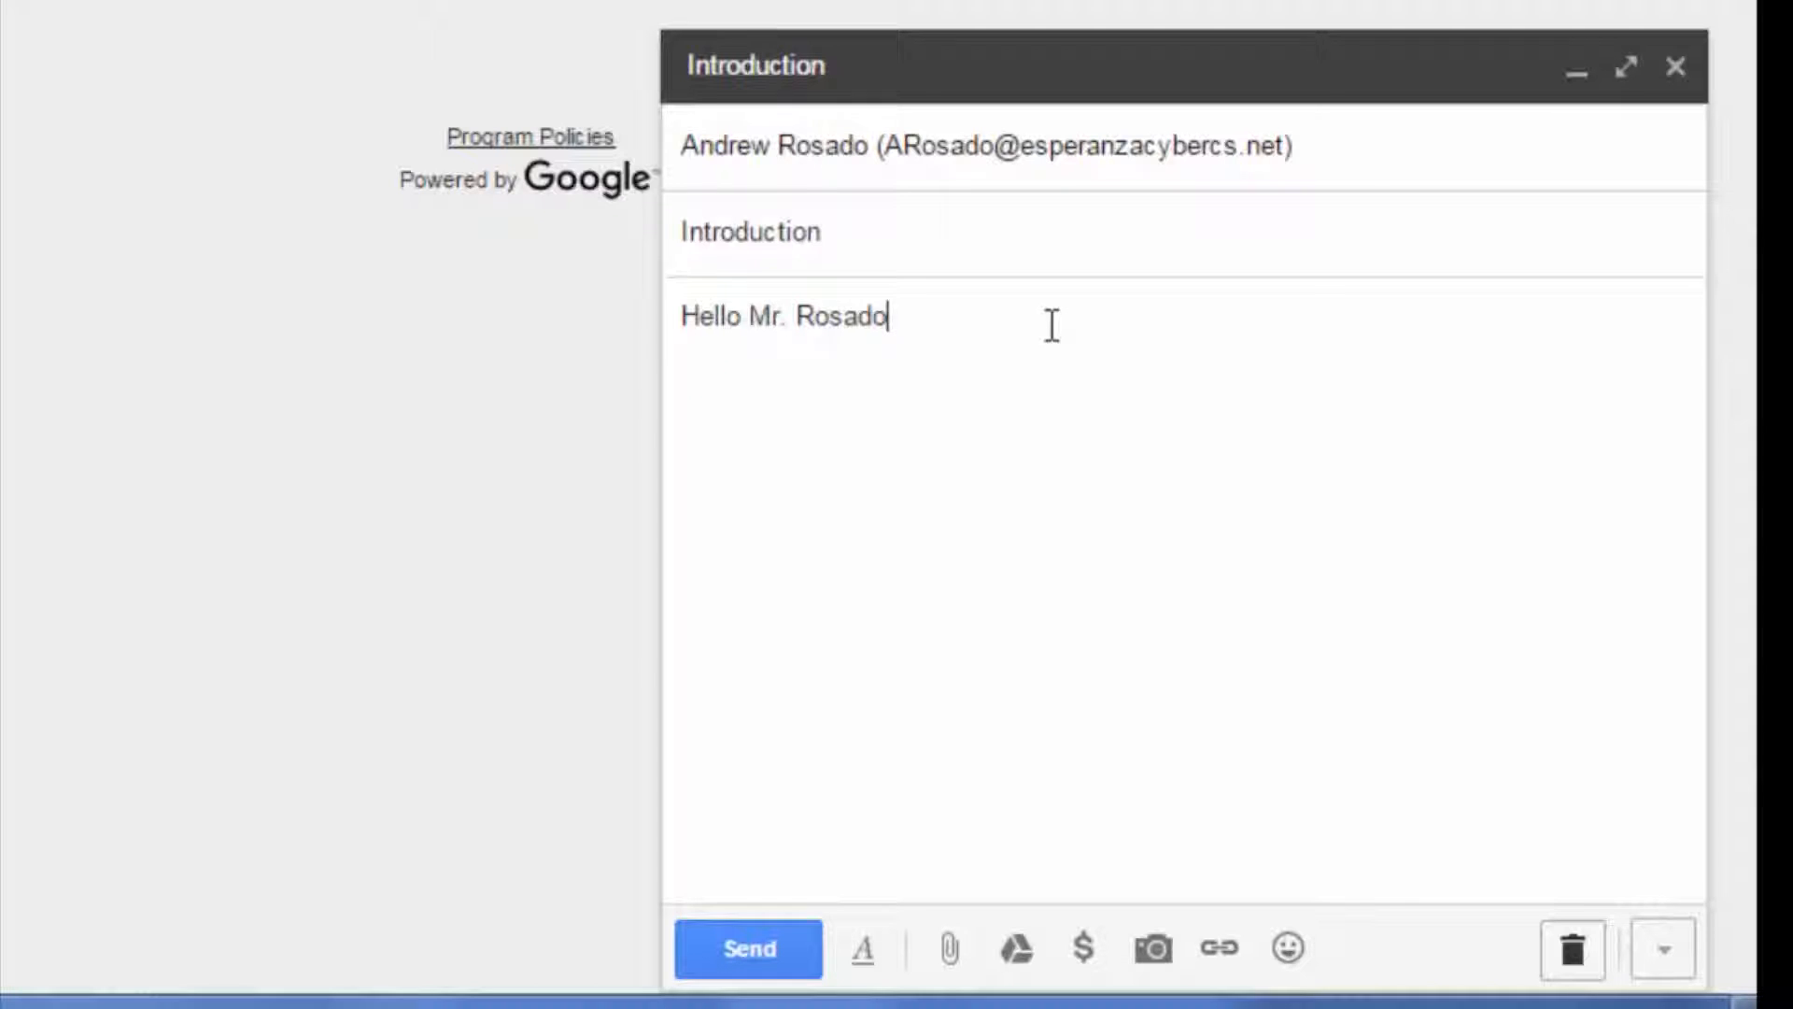
type(",")
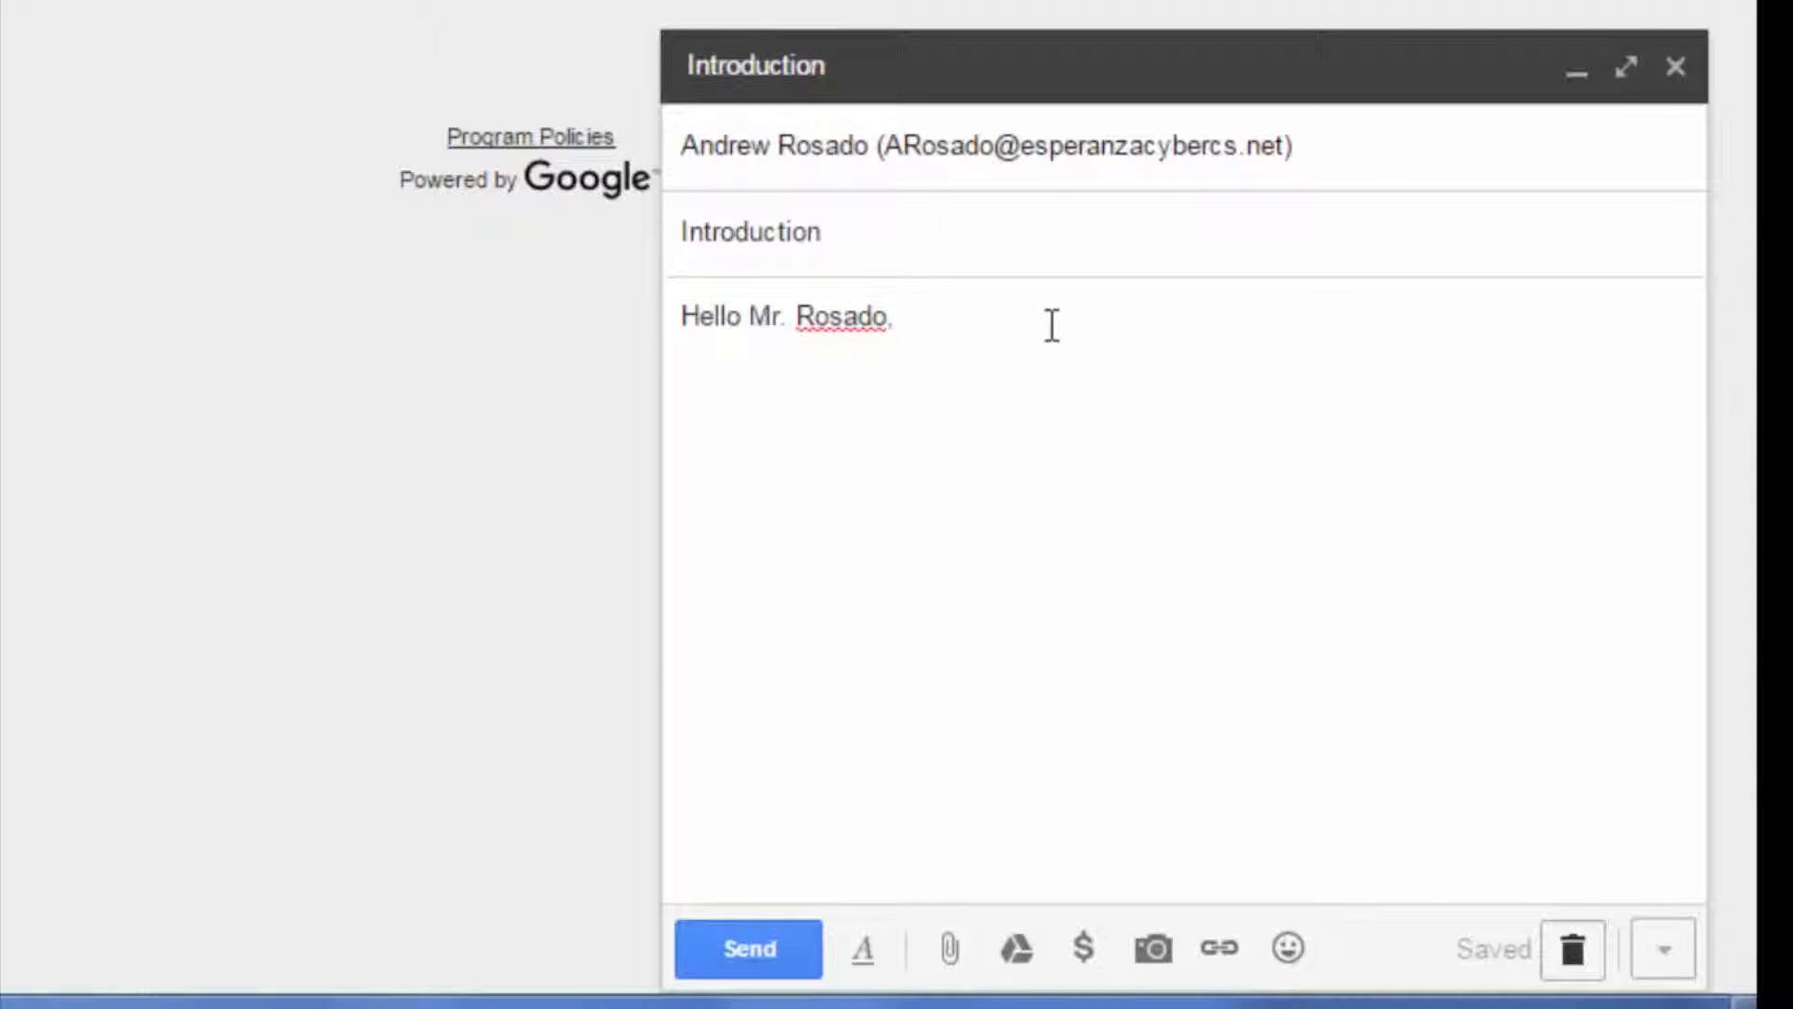
key("Return")
key("Return")
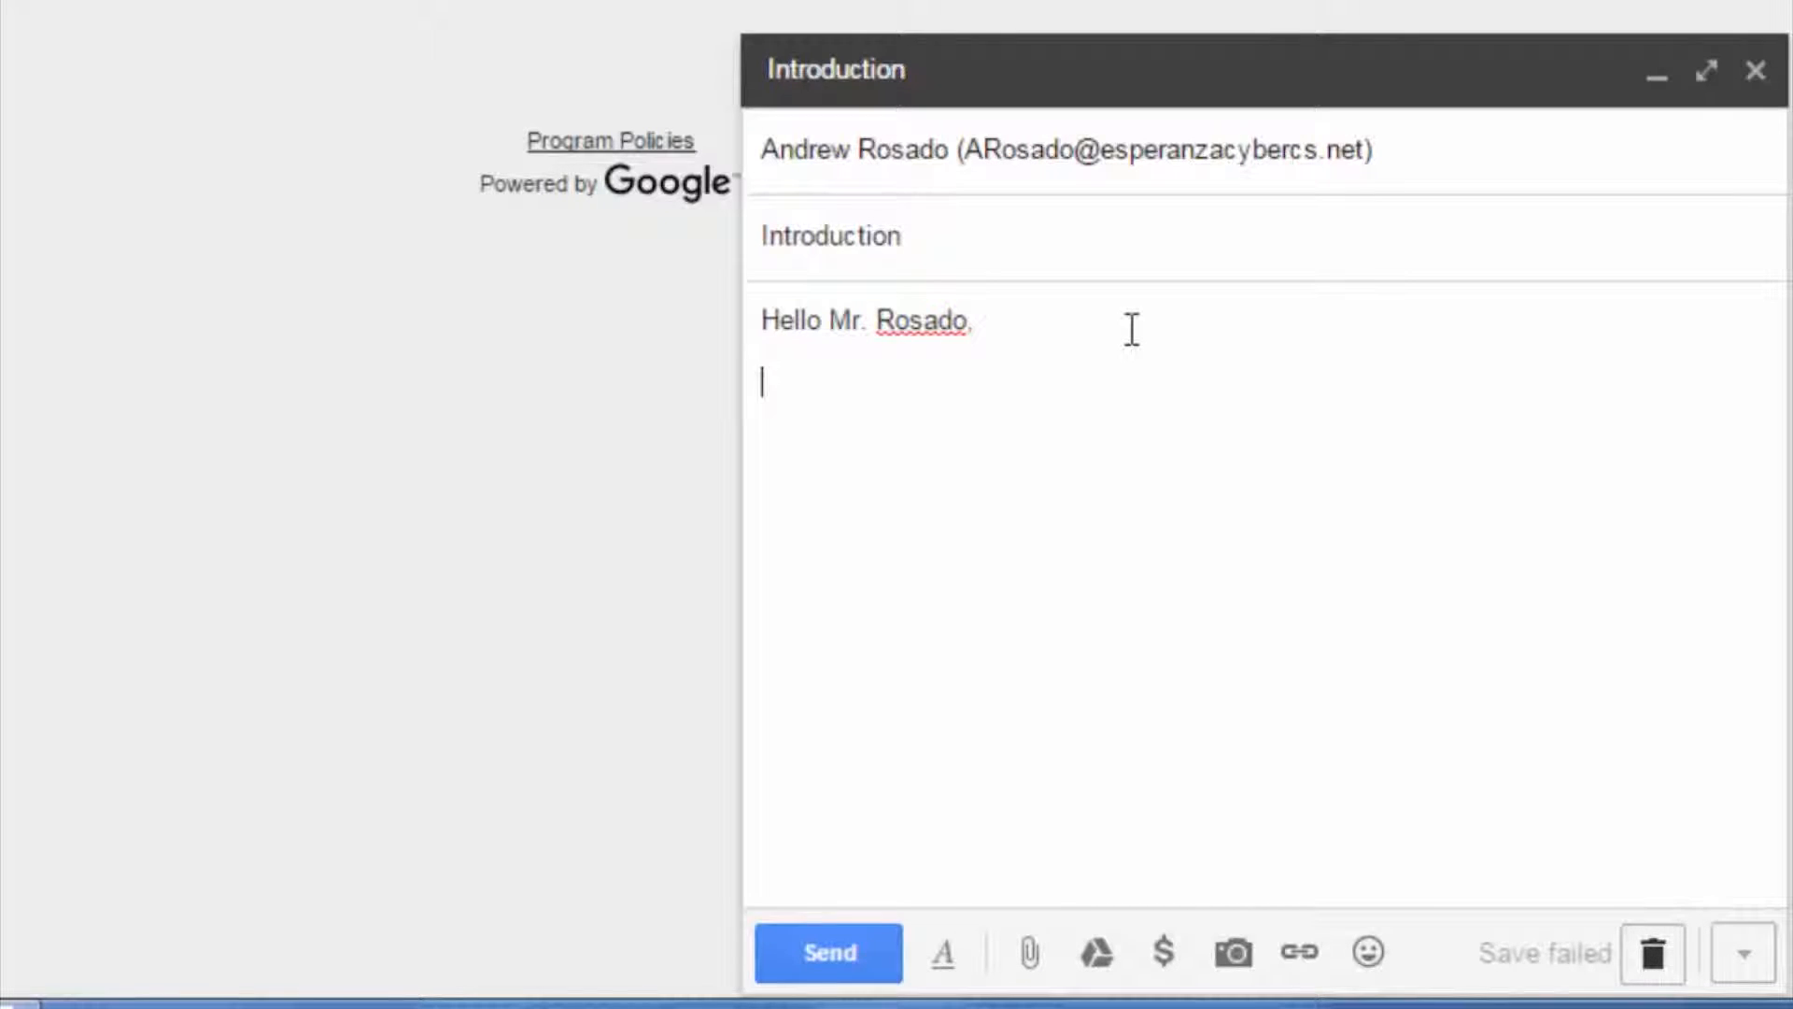
Write the opening sentence "My name is" followed by the sender's full name.
type("My Name s")
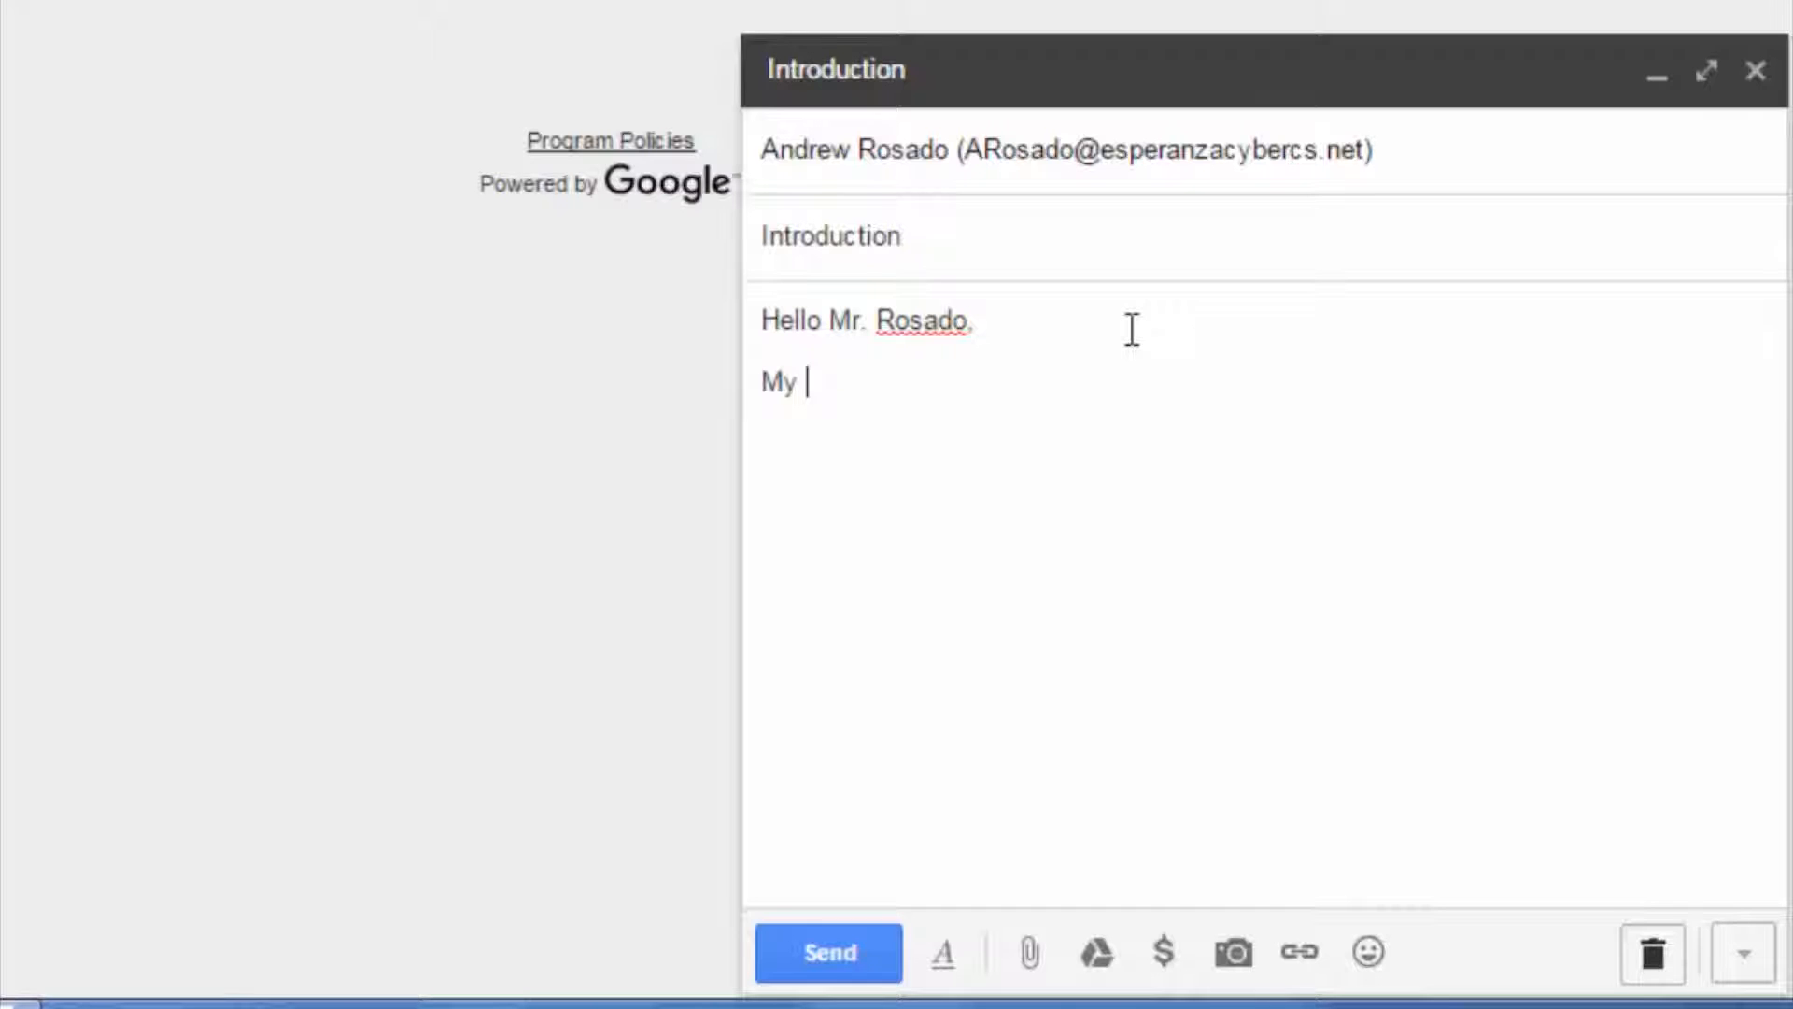
key("BackSpace")
key("BackSpace")
key("BackSpace")
key("BackSpace")
key("BackSpace")
key("BackSpace")
type("name is an")
key("BackSpace")
key("BackSpace")
type("And")
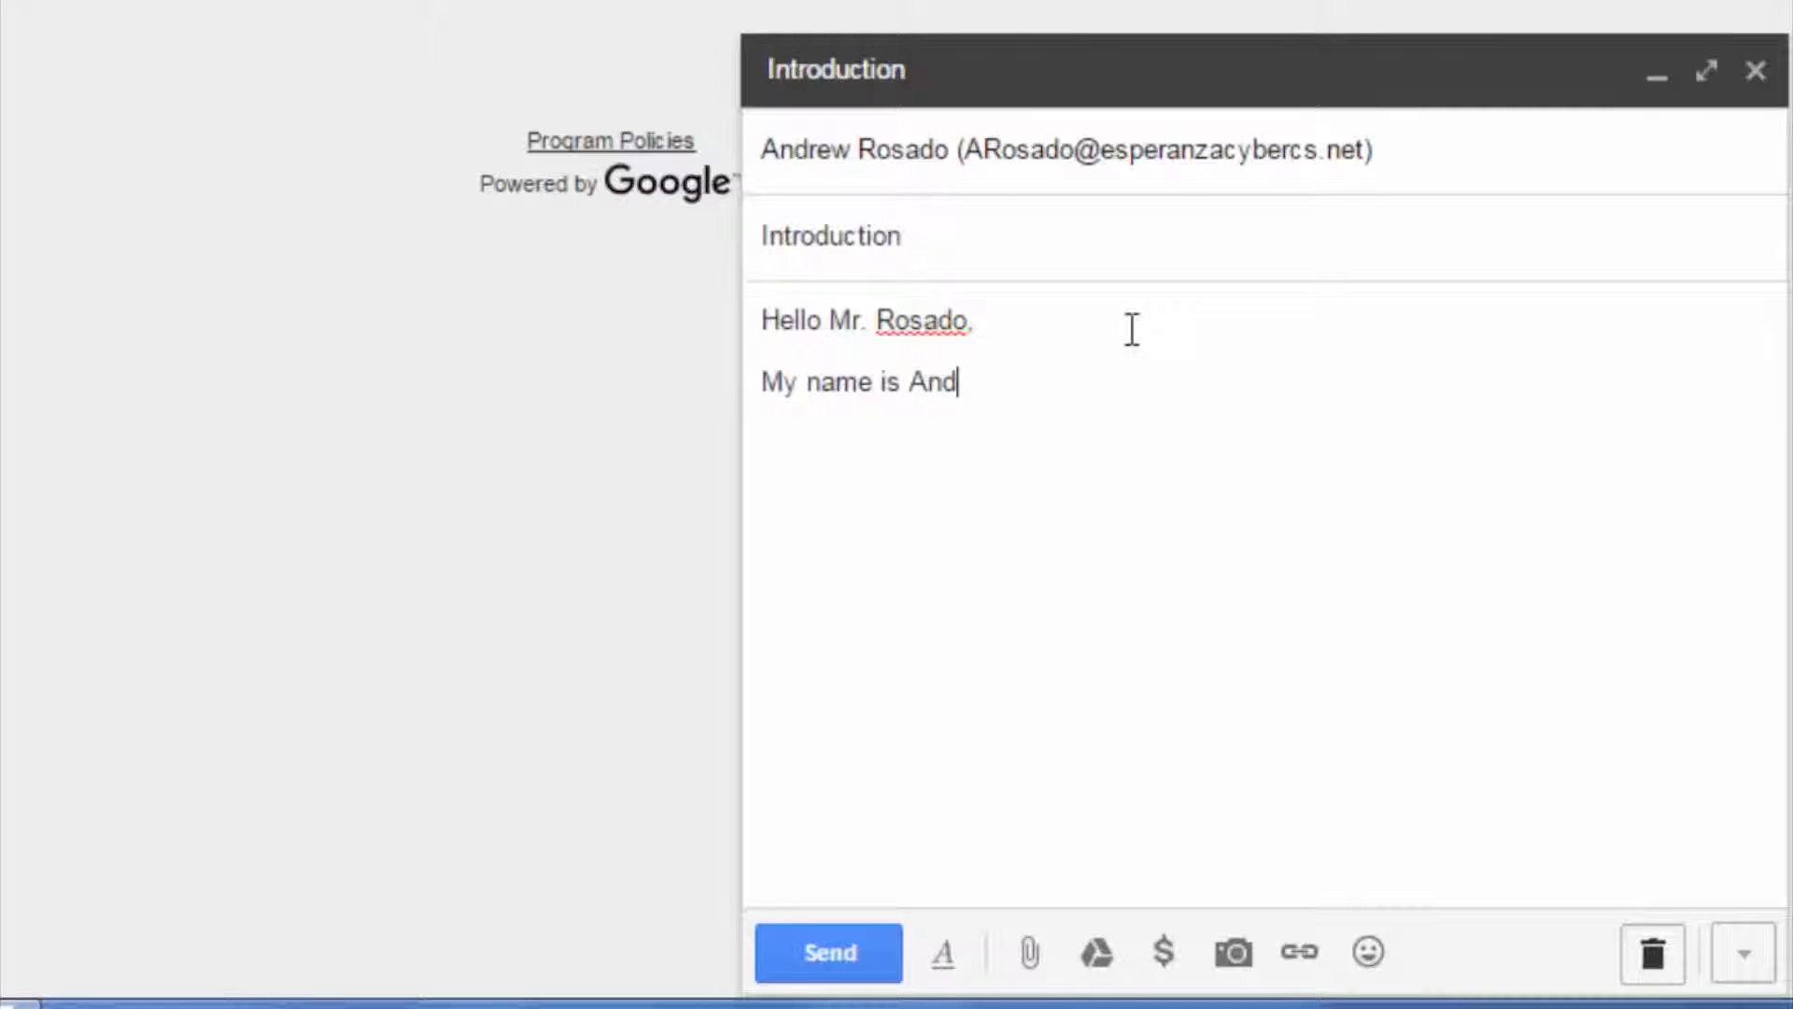
type("rew Rosad")
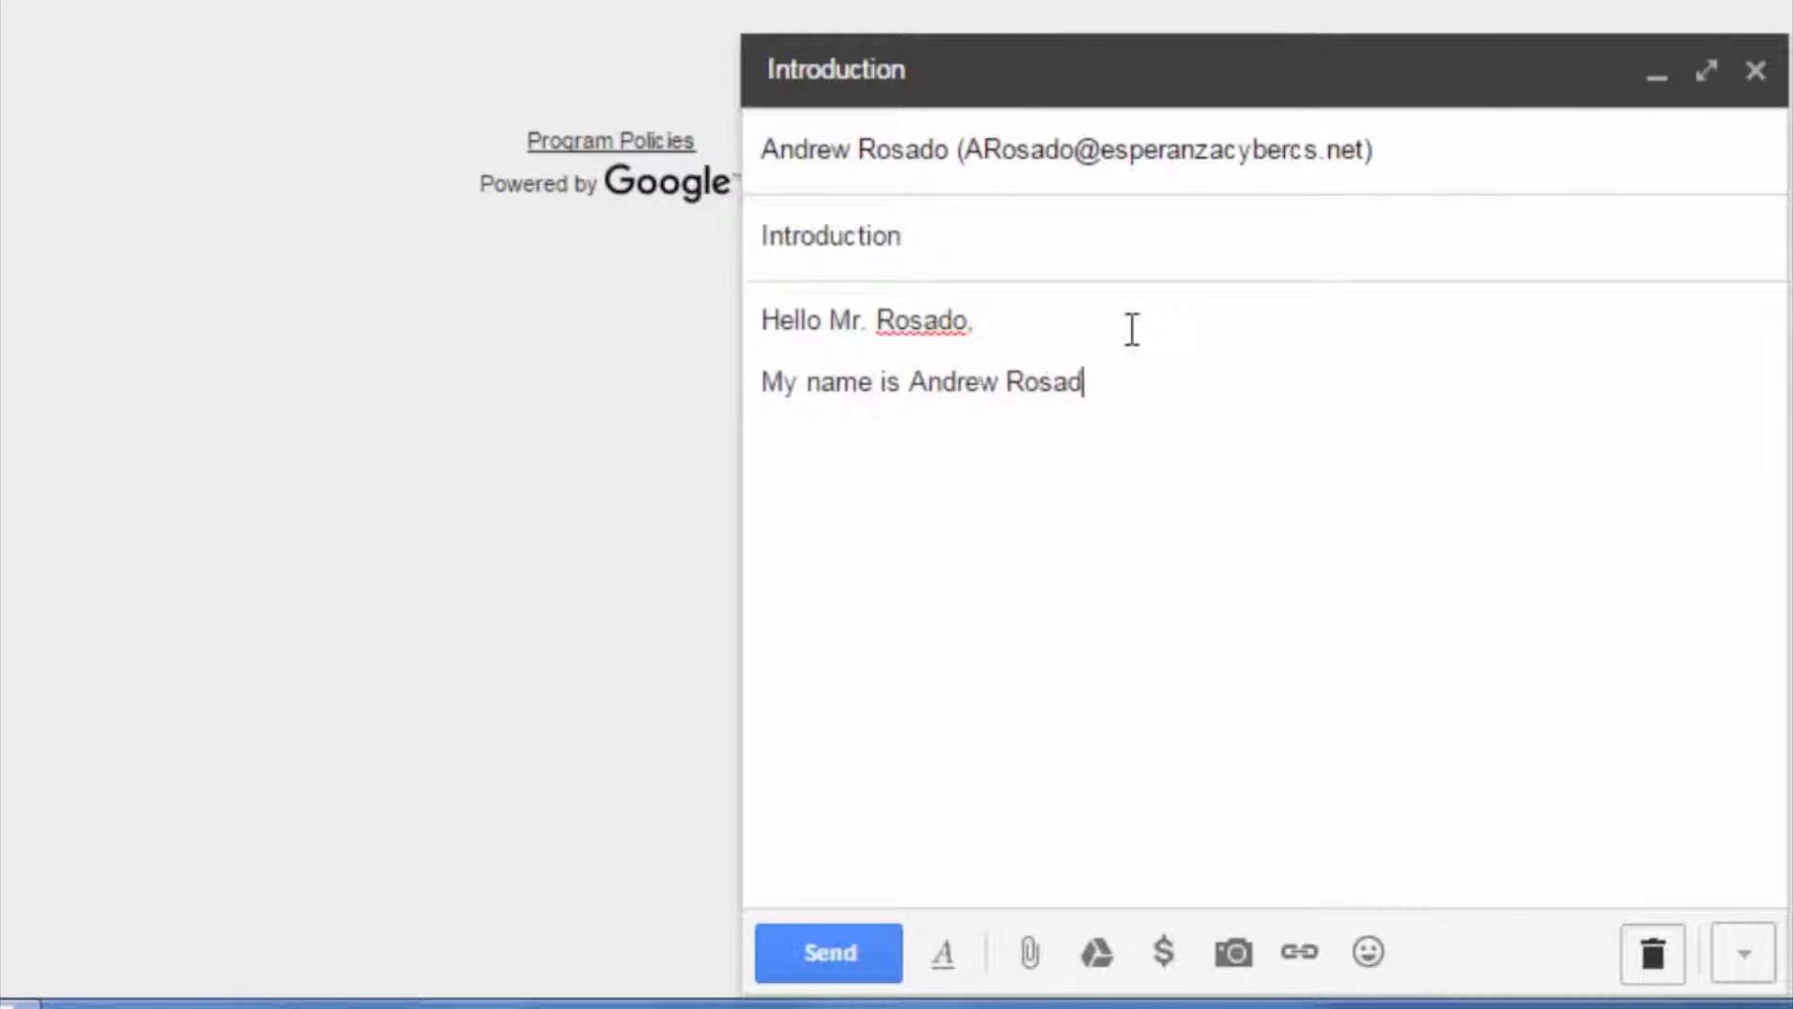
Complete the introduction paragraph with the sentence "I am emailing you to say hello.".
type("o. I am Email")
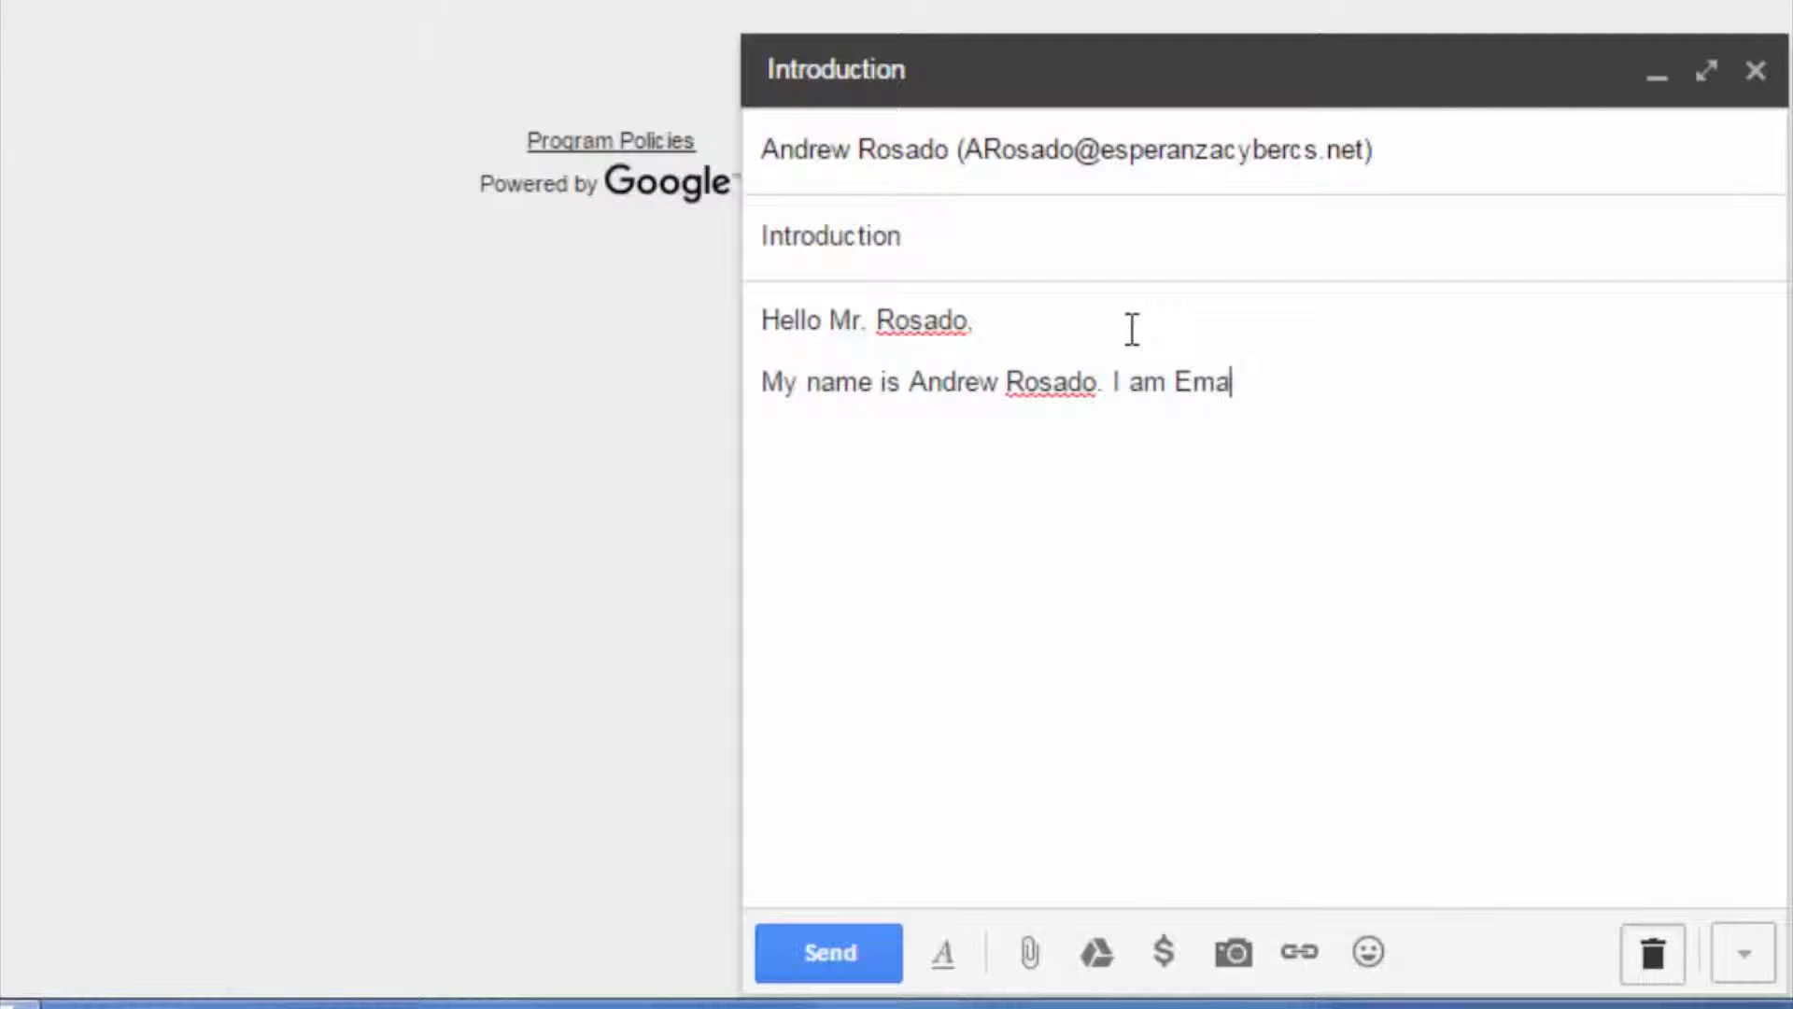
key("BackSpace")
key("BackSpace")
key("BackSpace")
key("BackSpace")
key("BackSpace")
type("emailing you o say hello")
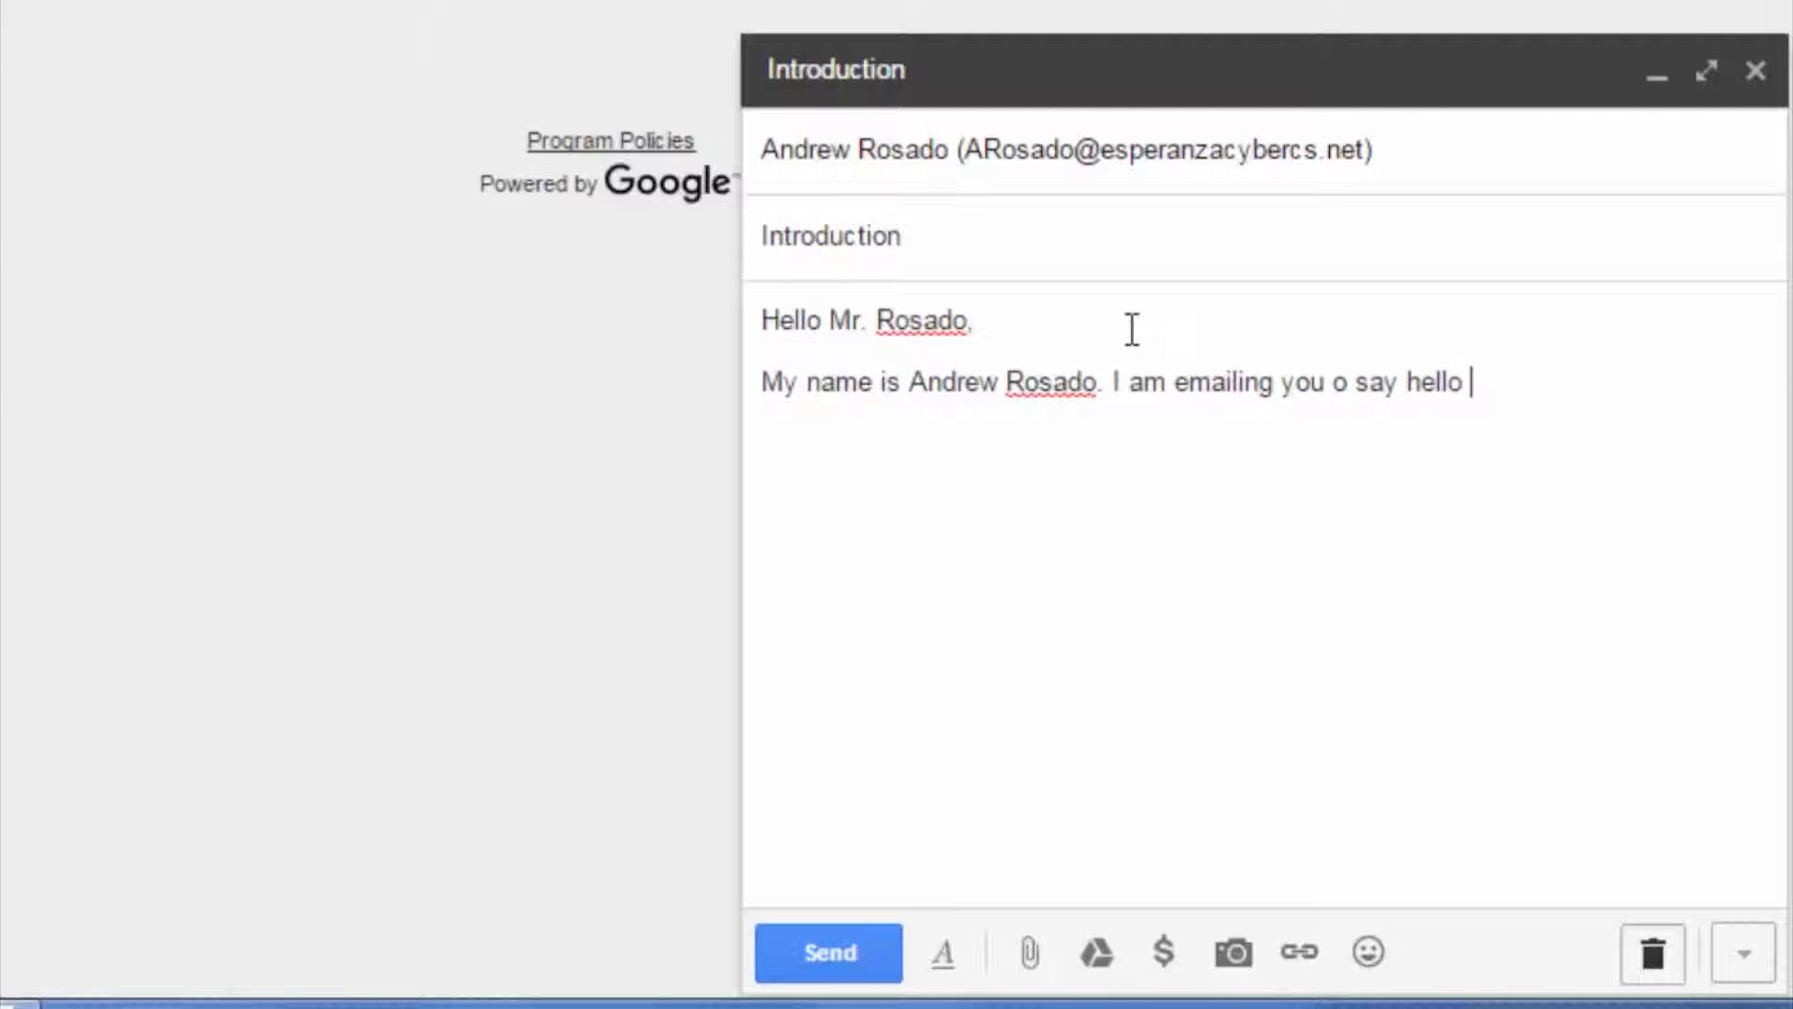
key("BackSpace")
type(".")
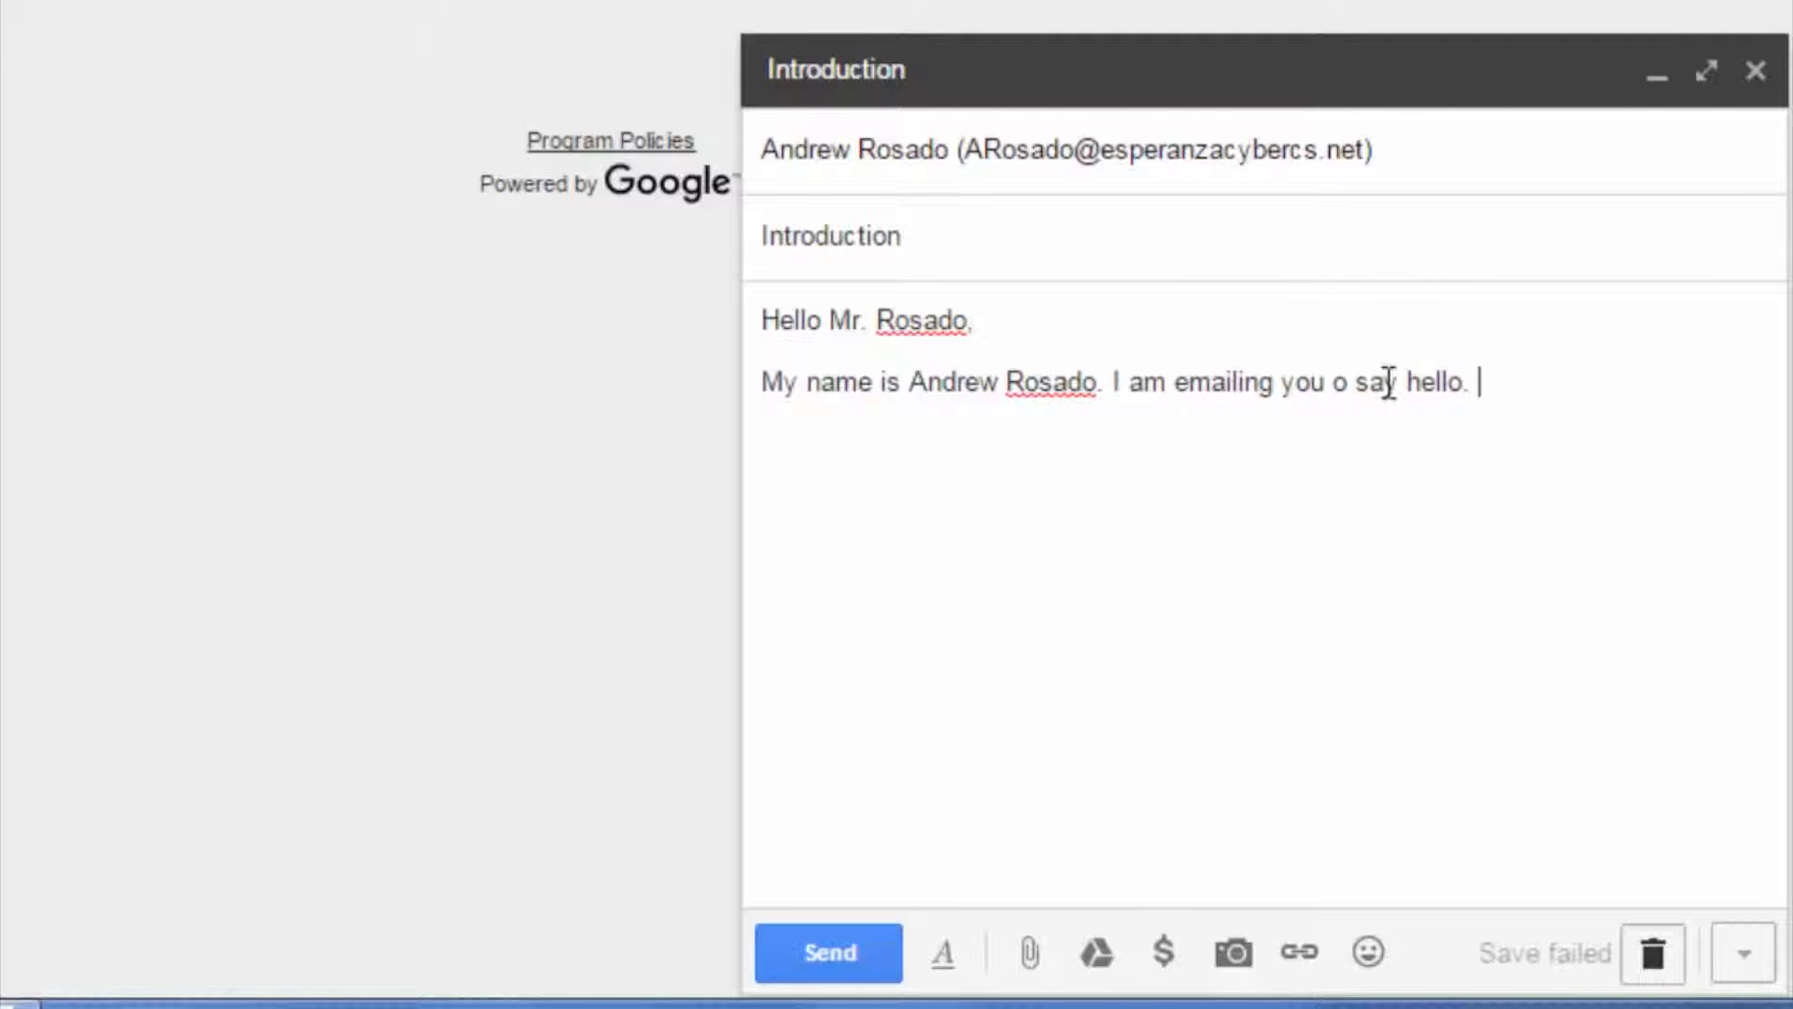
left_click(1333, 392)
type("t")
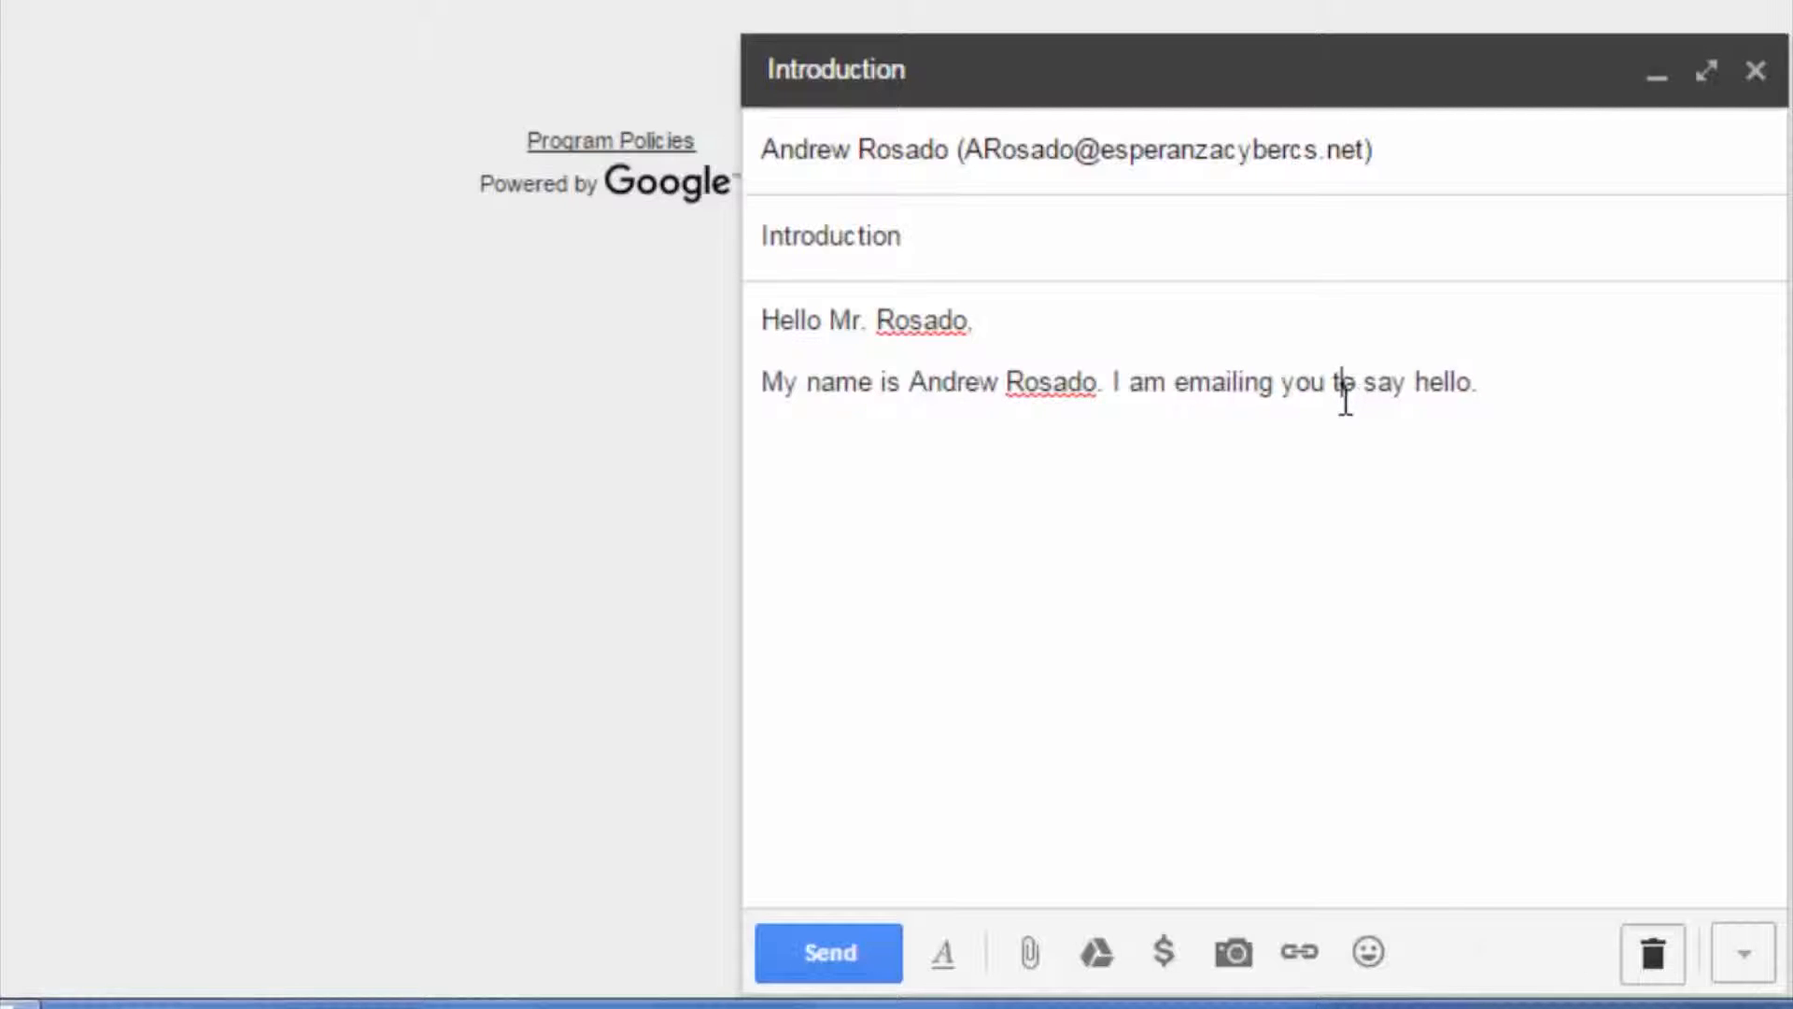
Add the closing line "Hope you have a great day," in a new paragraph and sign with the sender's full name below it.
left_click(1516, 386)
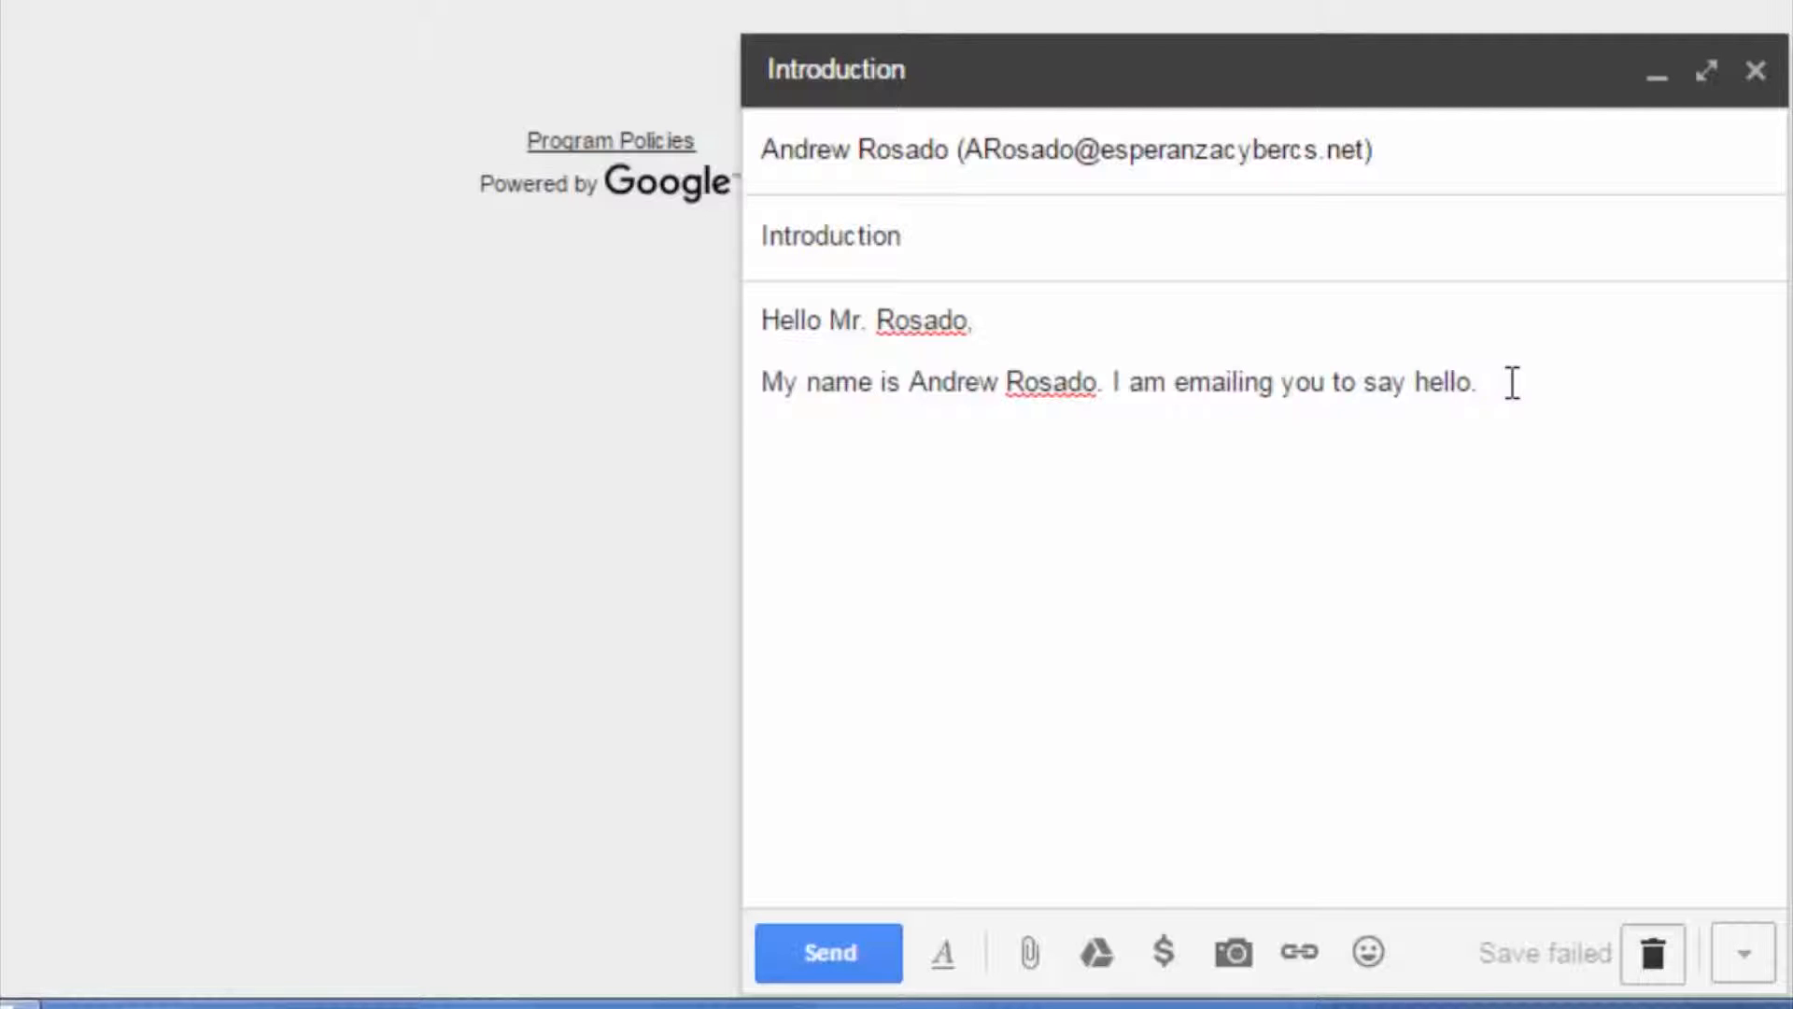
key("Return")
key("Return")
type("Hope you have a great day,")
key("Return")
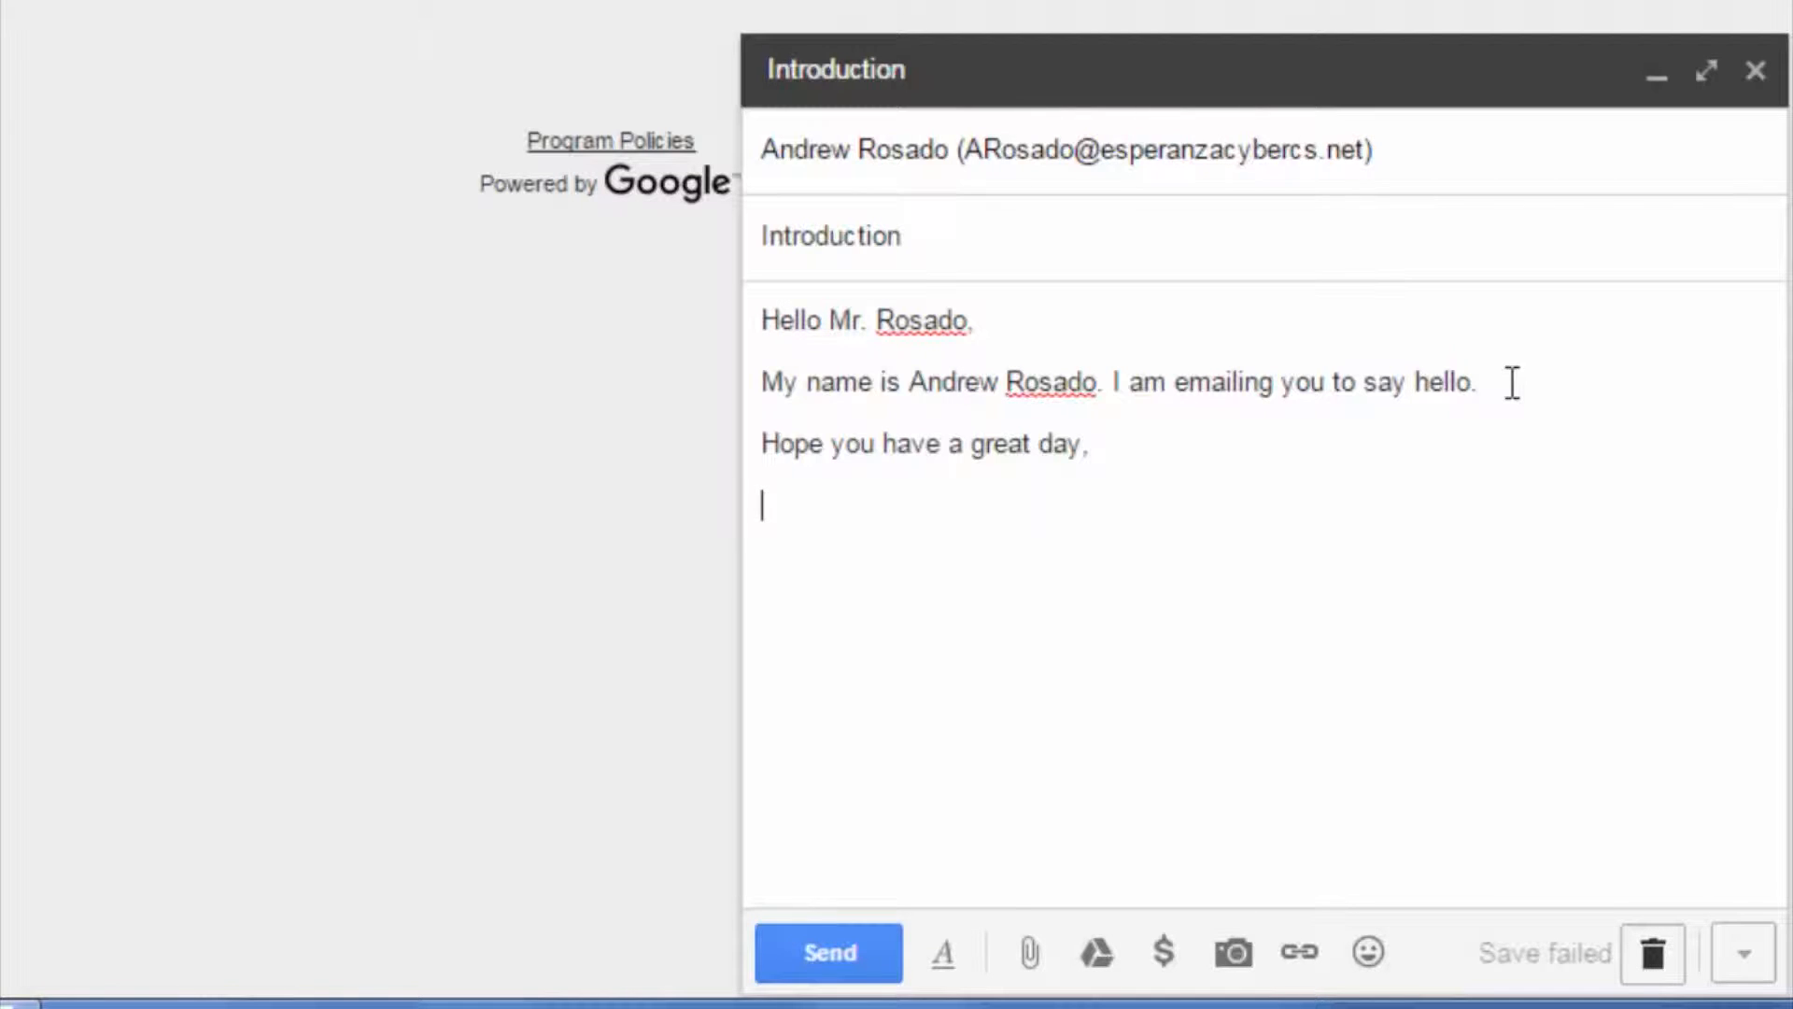
type("A")
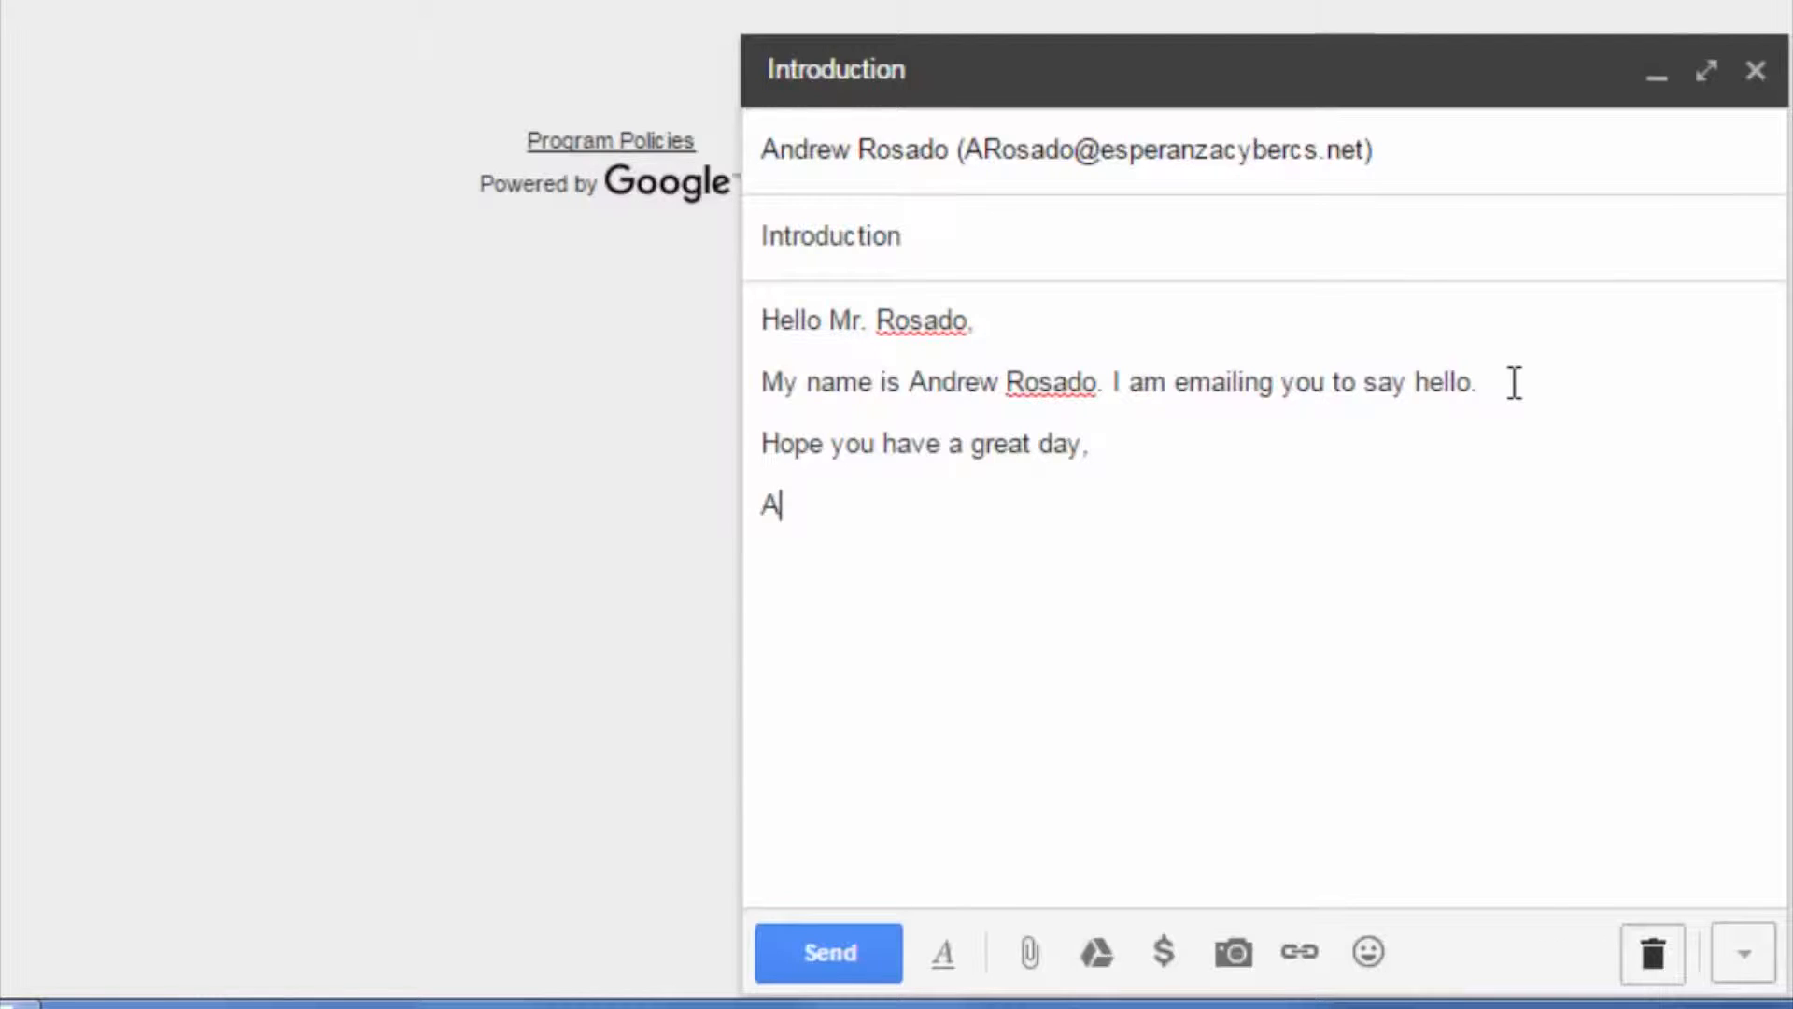
type("ndrew Rosado")
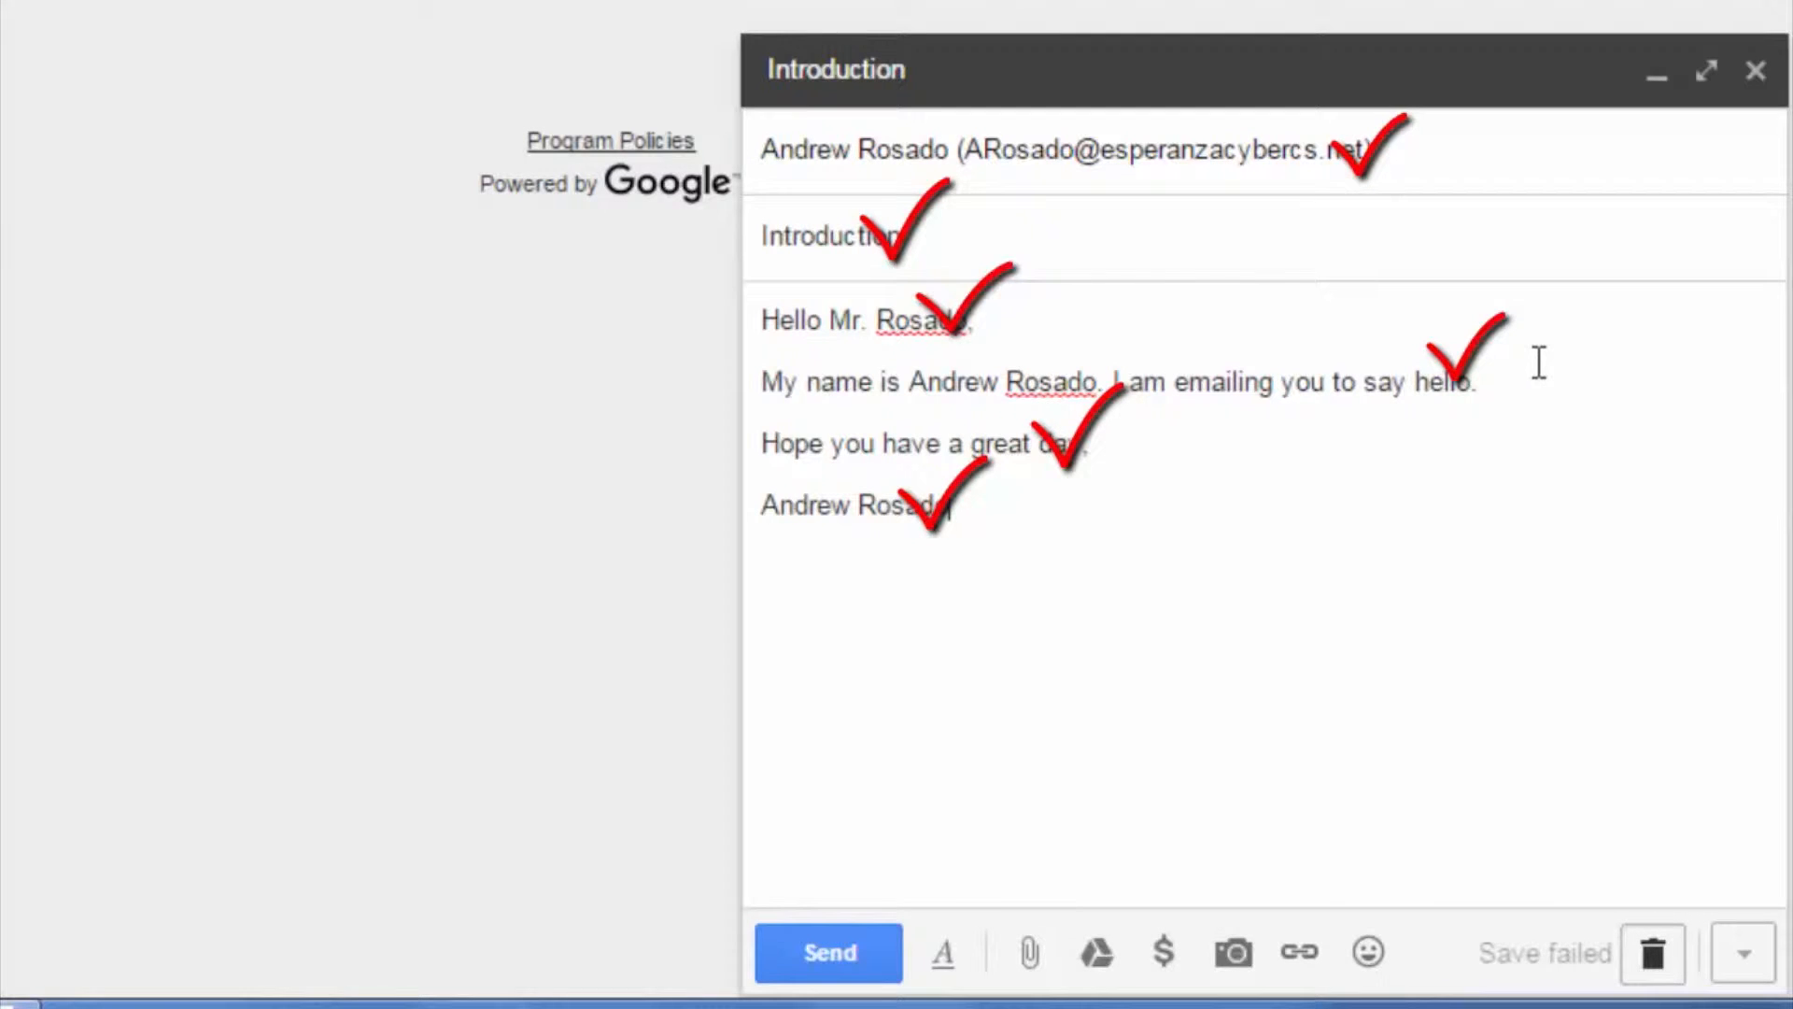
View the draft's additional options, including Check spelling, and dismiss them without choosing one.
left_click(1758, 968)
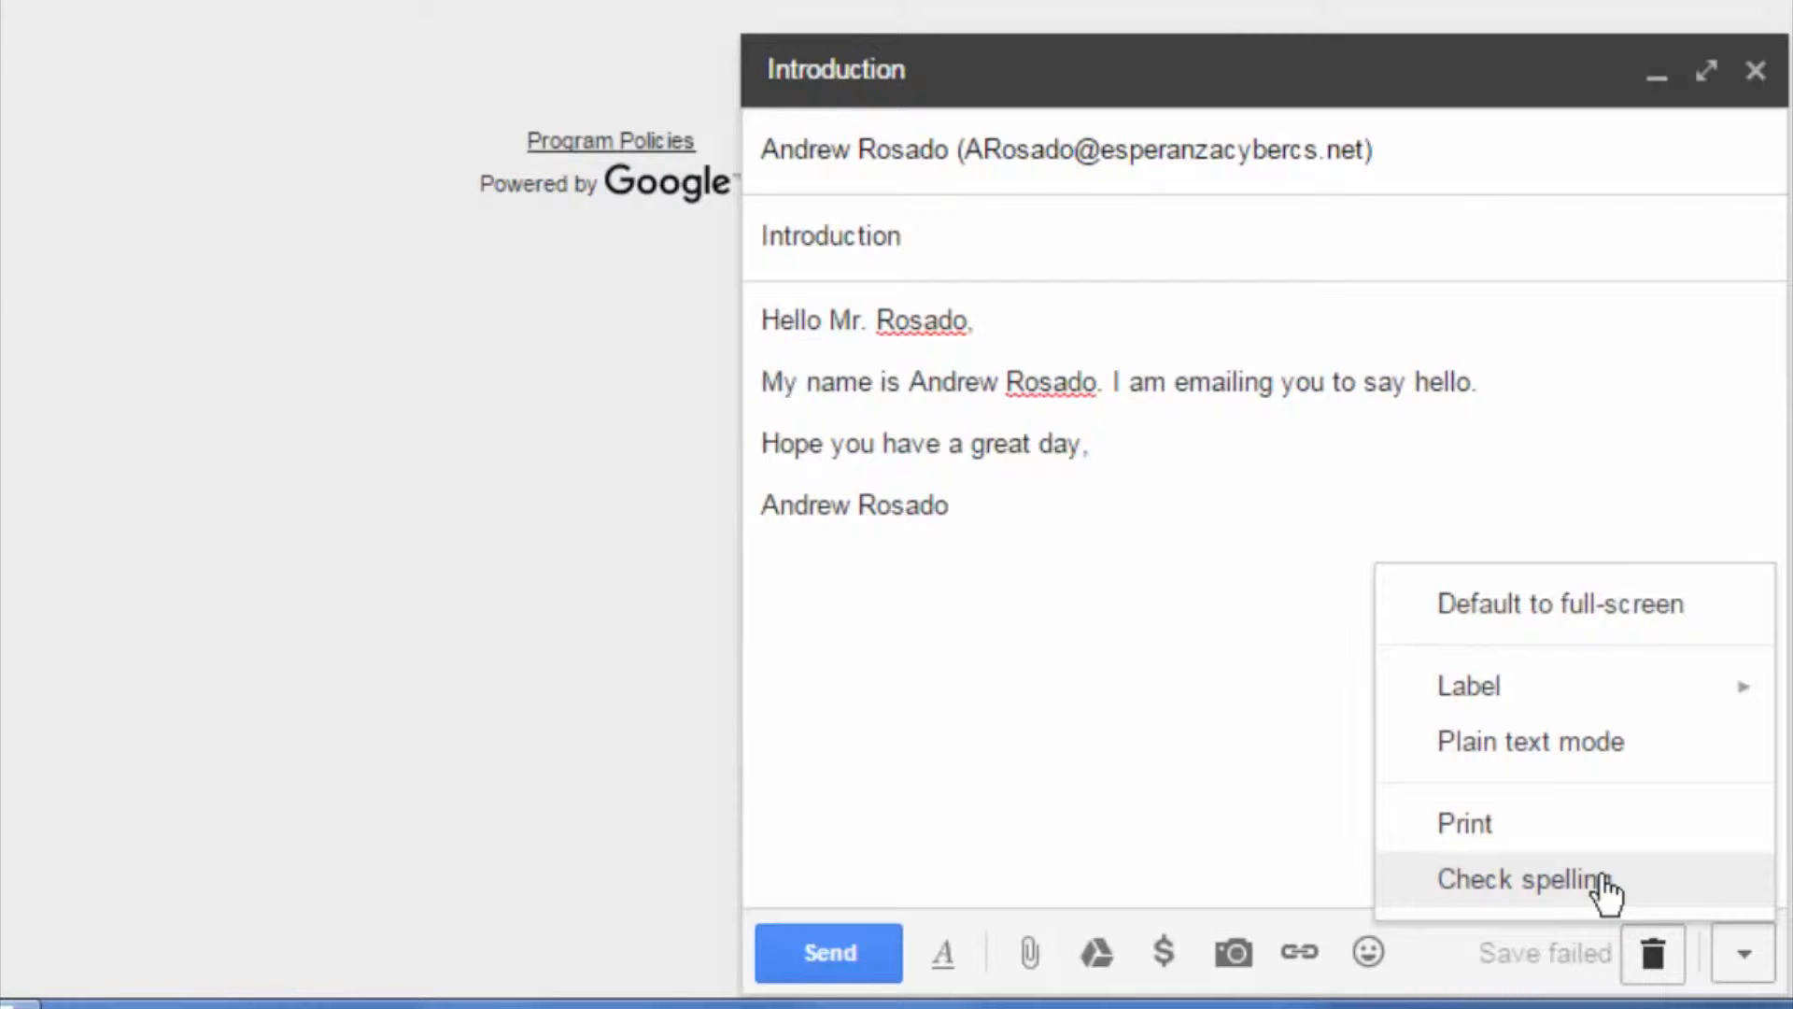
left_click(1156, 815)
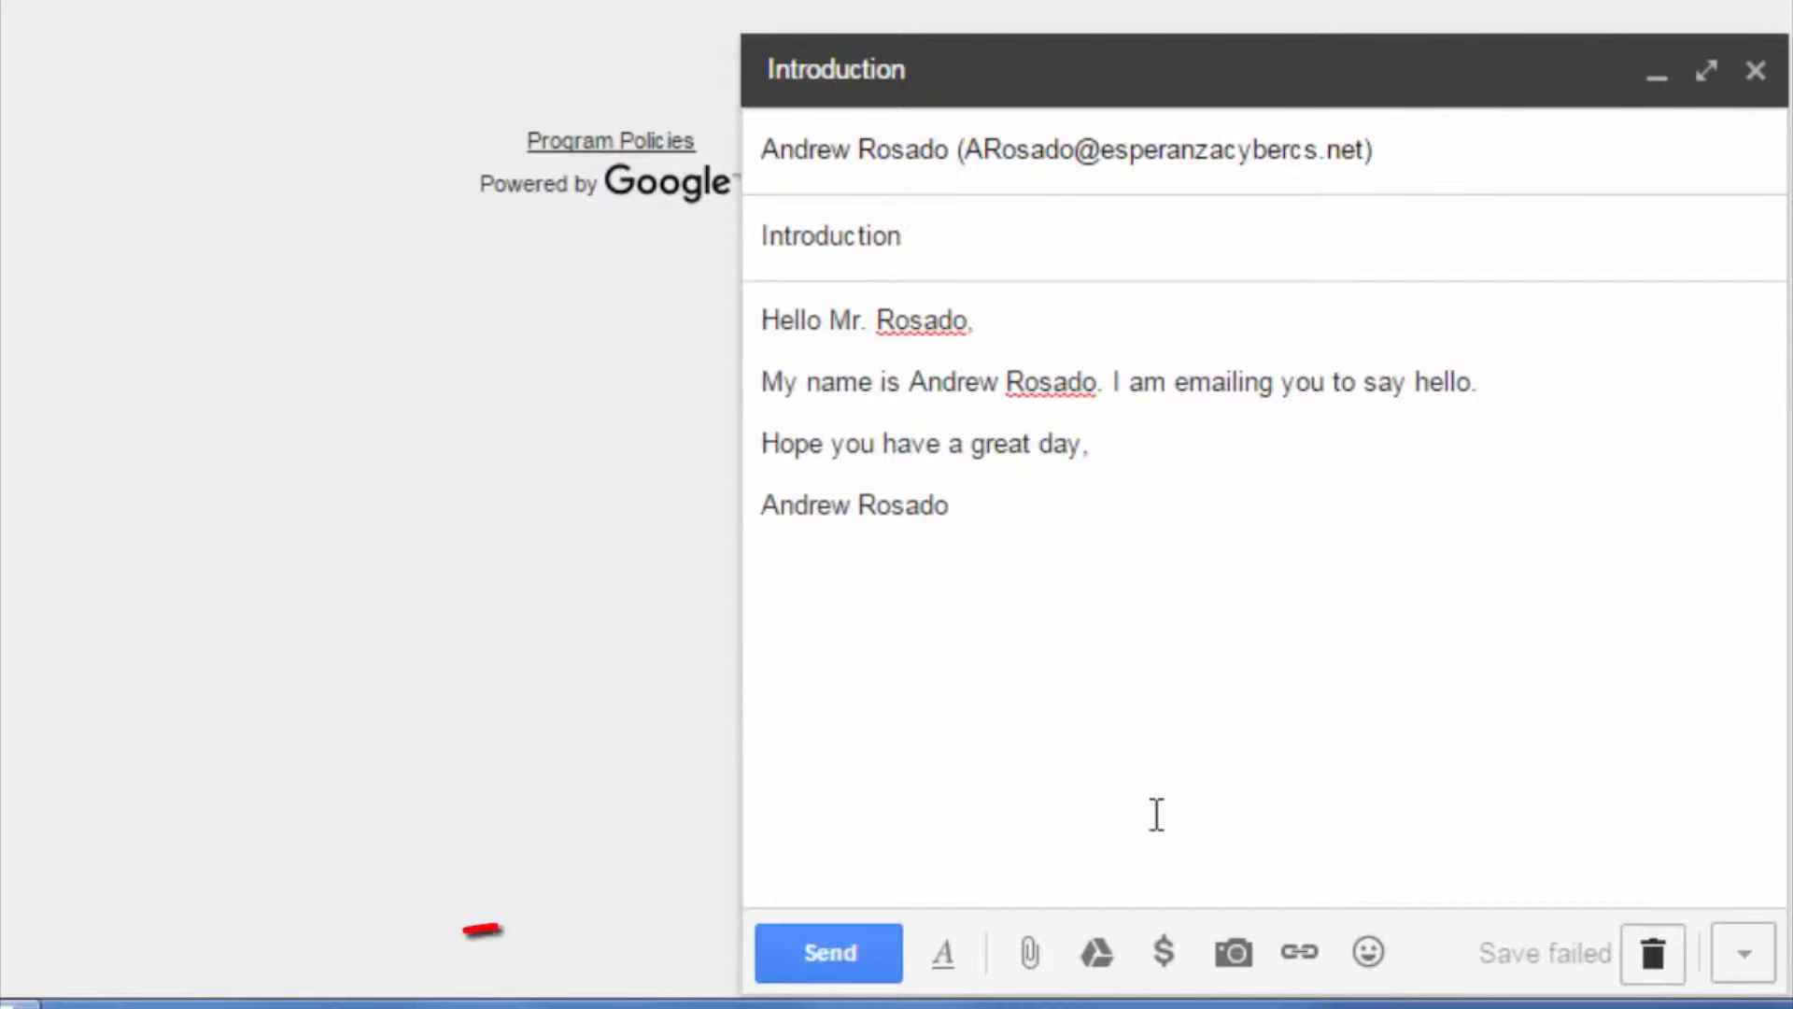